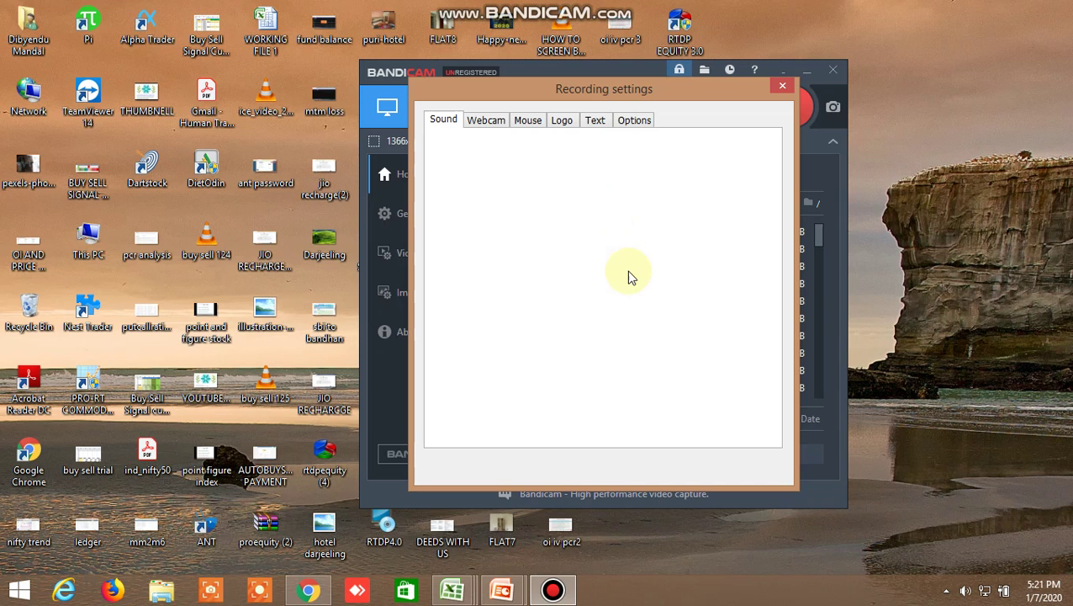
# Set the primary and secondary sound devices to Microphone (2- High Definition Audio Device), accept the recording settings and minimise the recorder
pyautogui.click(619, 221)
pyautogui.click(623, 271)
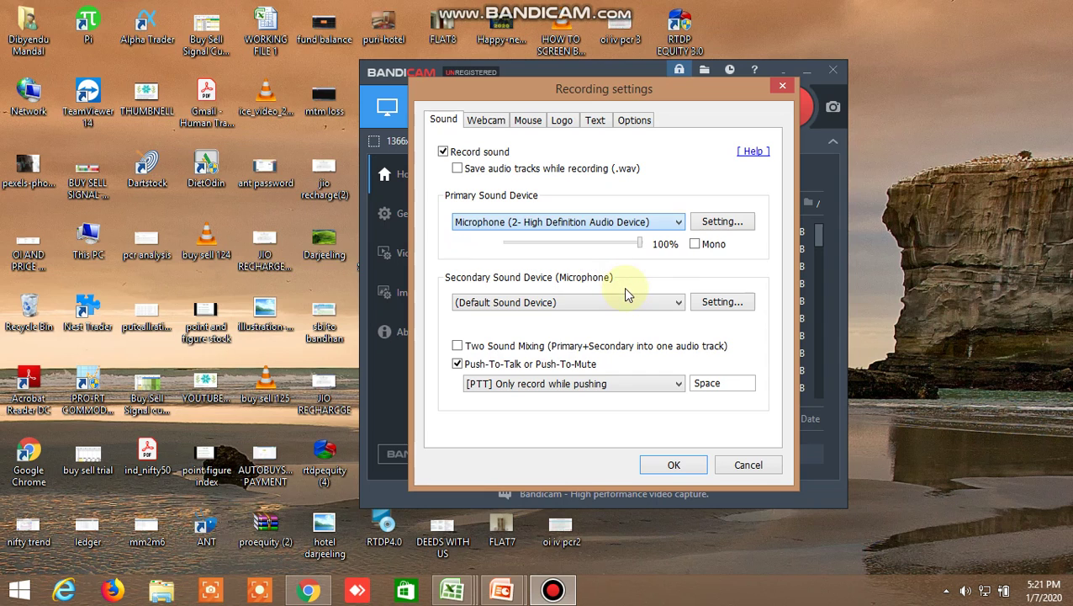
pyautogui.click(665, 301)
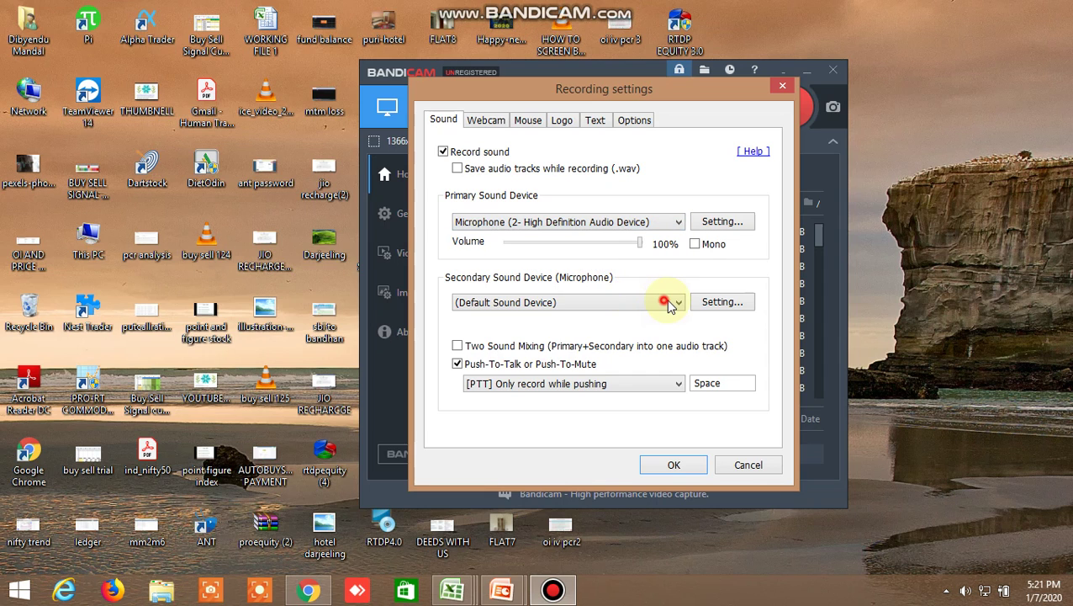
pyautogui.click(654, 303)
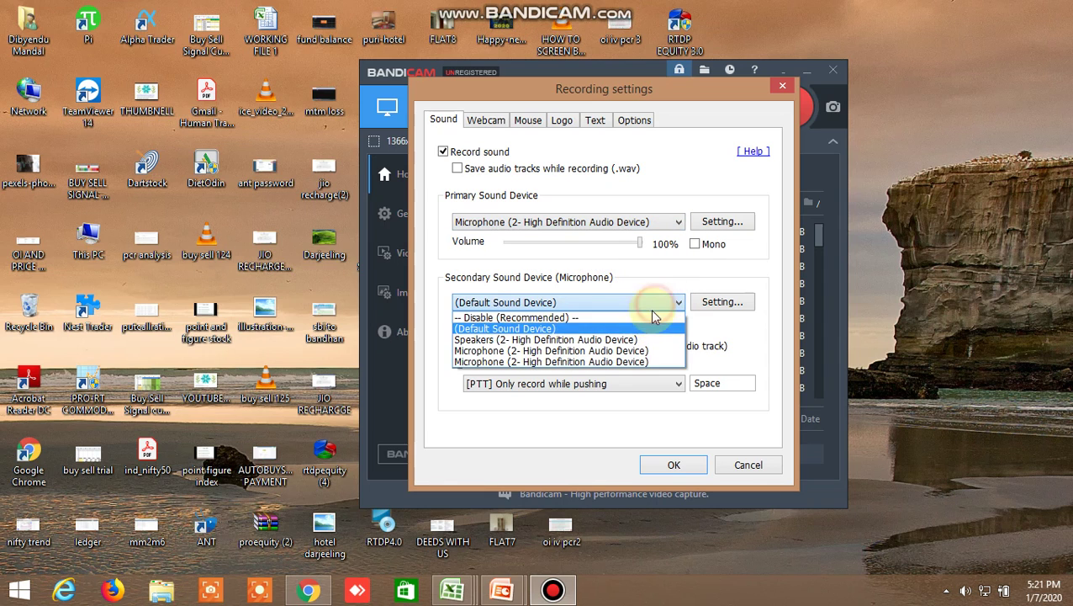
pyautogui.click(631, 362)
pyautogui.click(685, 465)
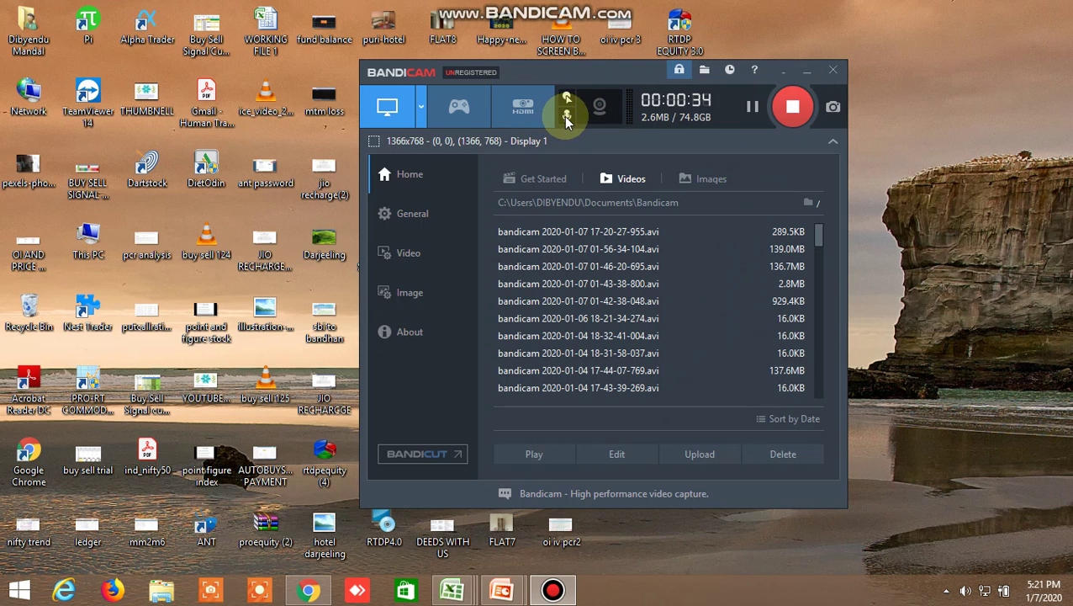
pyautogui.click(804, 72)
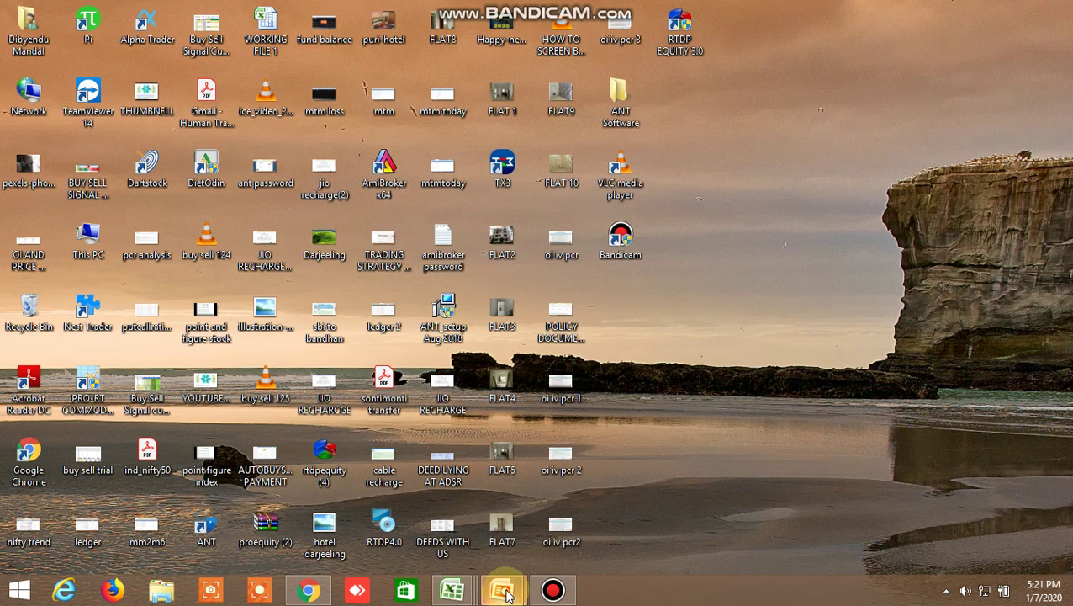
# Show the SAFE STOCK TRADING AND INVESTMENT title slide in PowerPoint and switch to the BUY SELL LEVEL CUM SCREENER workbook in Excel
pyautogui.moveTo(505, 593)
pyautogui.click(418, 514)
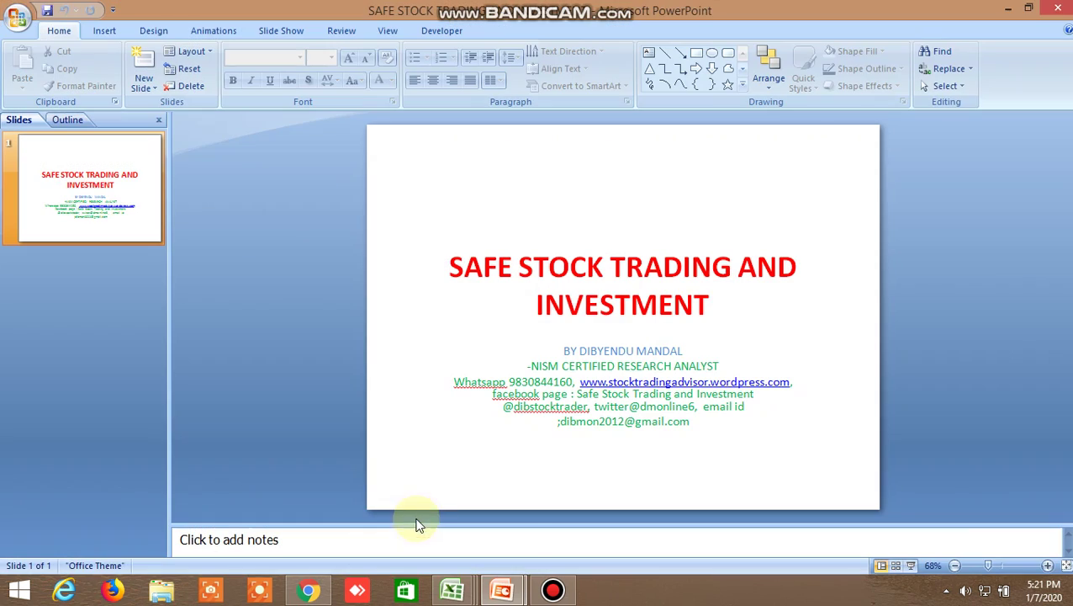
pyautogui.click(589, 511)
pyautogui.click(419, 519)
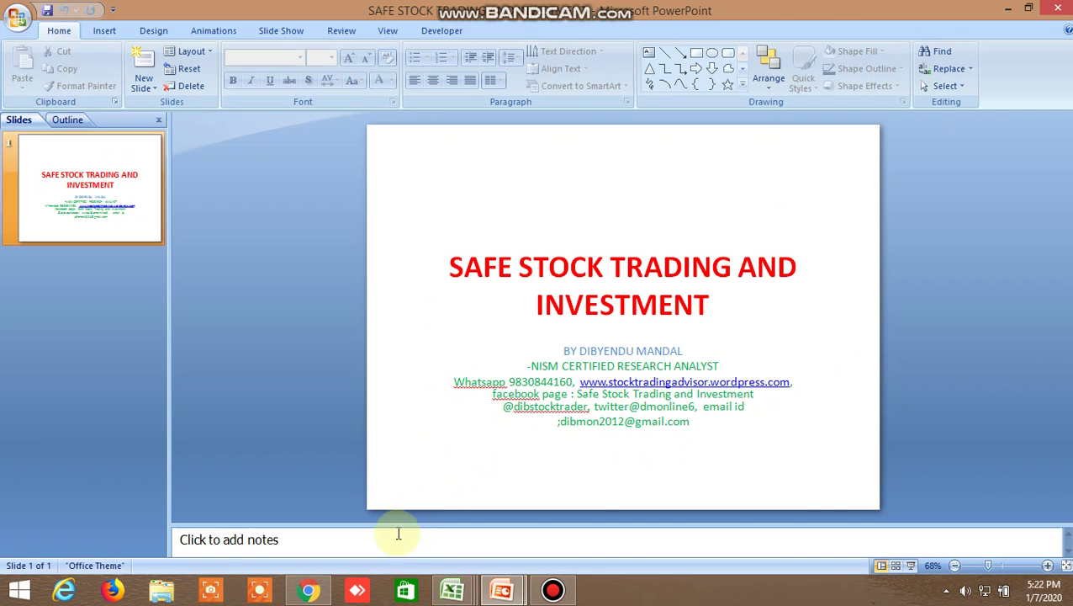
pyautogui.moveTo(454, 593)
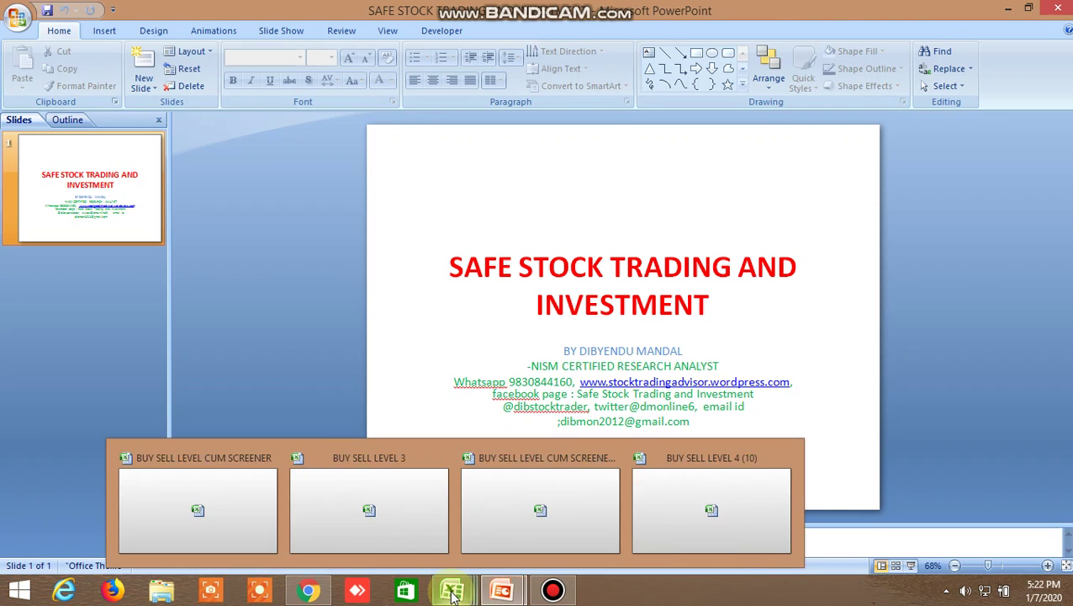
pyautogui.click(545, 513)
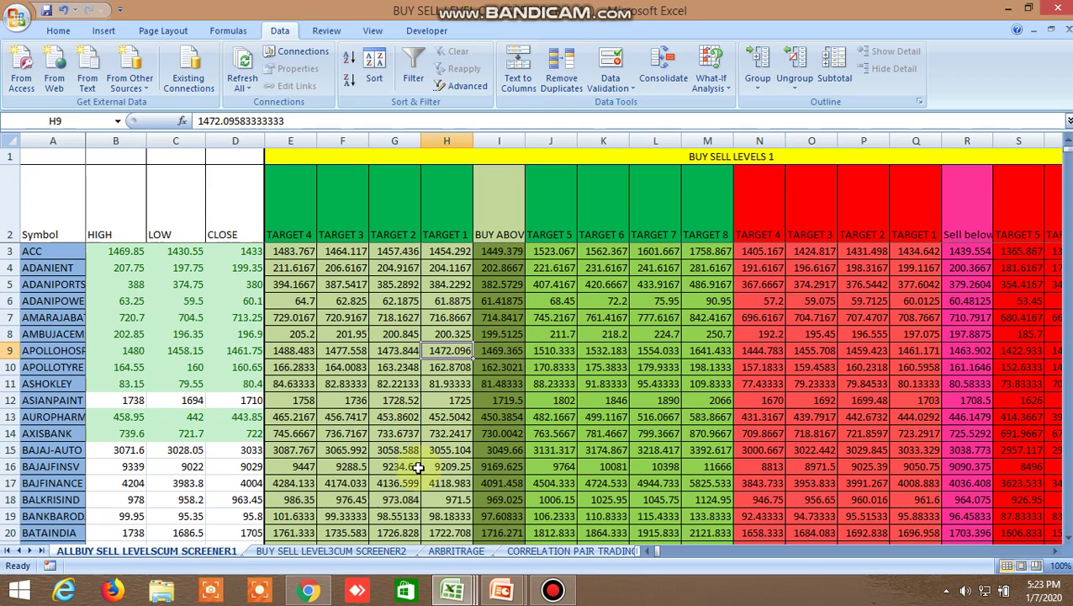
# Switch to Chrome and read the Safe trade group's WhatsApp messages about buy sell levels and pair trading
pyautogui.click(311, 592)
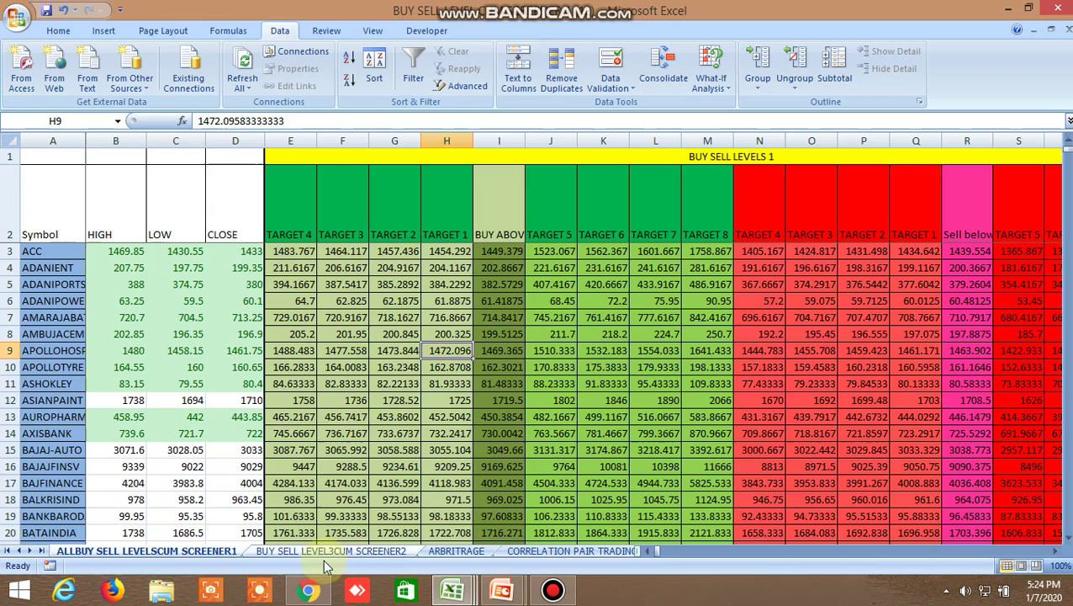
pyautogui.click(312, 592)
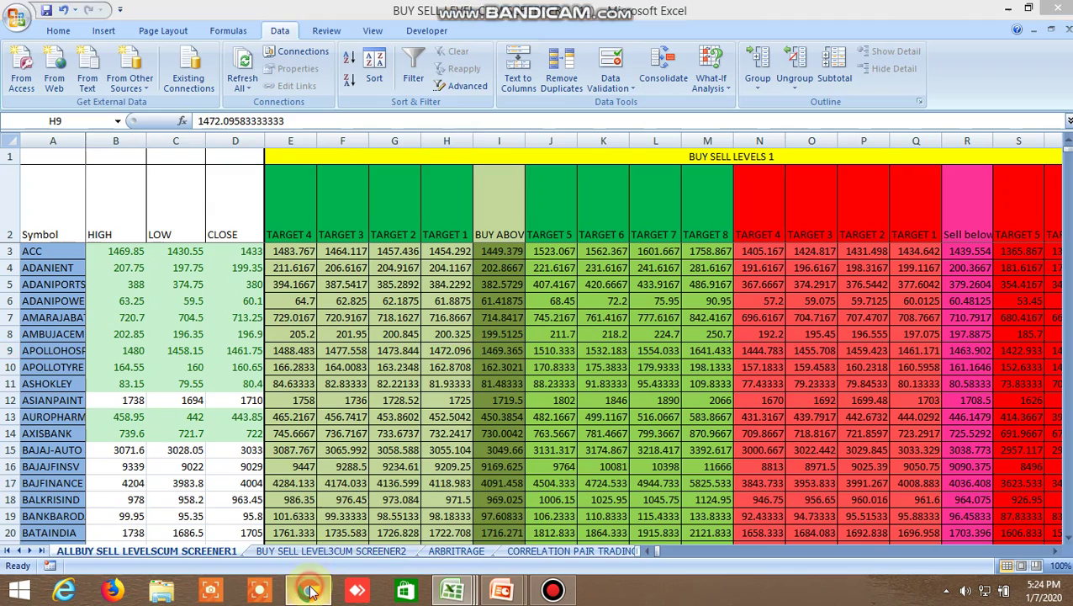
pyautogui.scroll(-2, 757, 410)
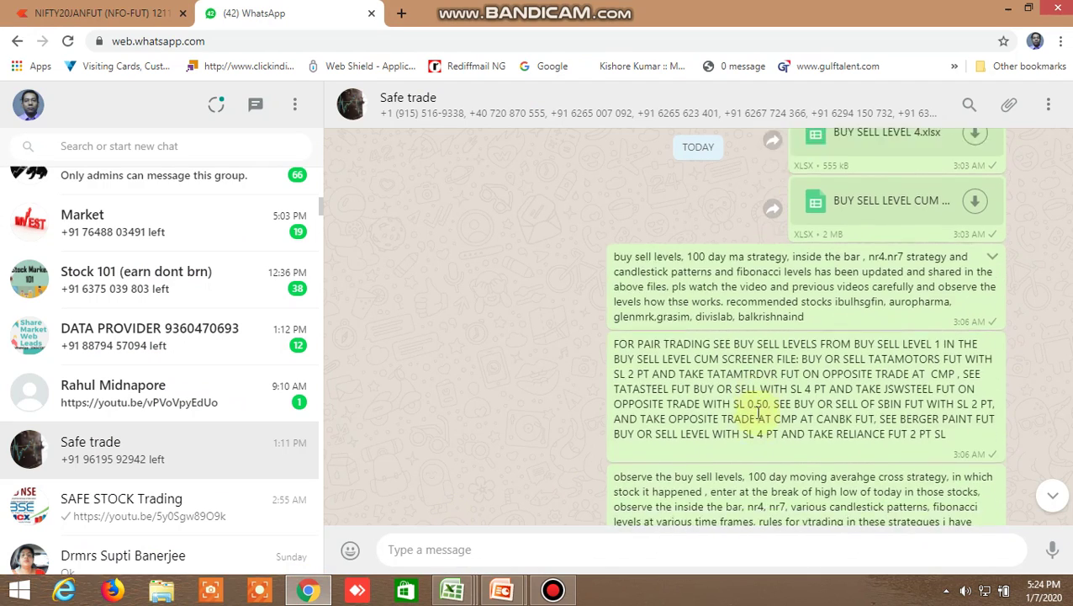
pyautogui.scroll(-2, 757, 412)
pyautogui.scroll(2, 751, 394)
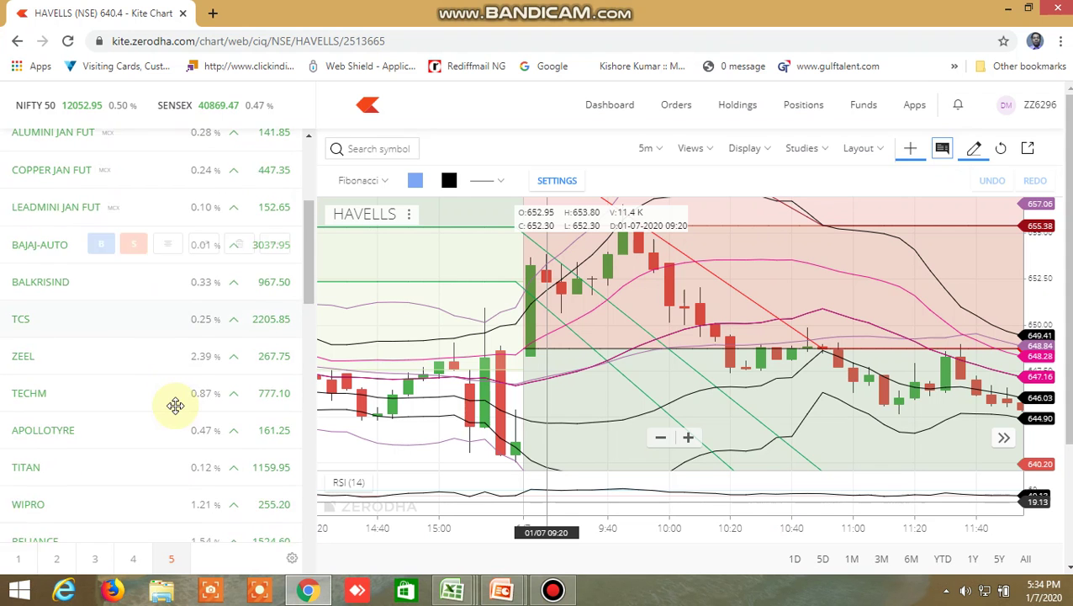
# Glance over Kite watchlist 5, return to Excel and review the 7-day Fibonacci levels on the INSIDE THE BAR WITH NR7 sheet
pyautogui.scroll(-1, 172, 405)
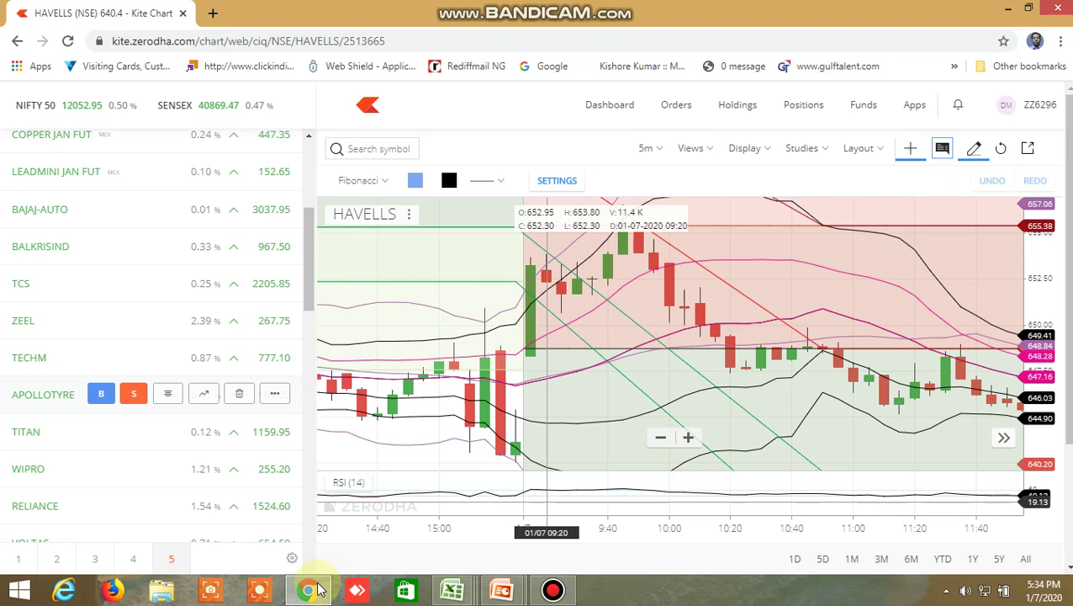
pyautogui.click(317, 589)
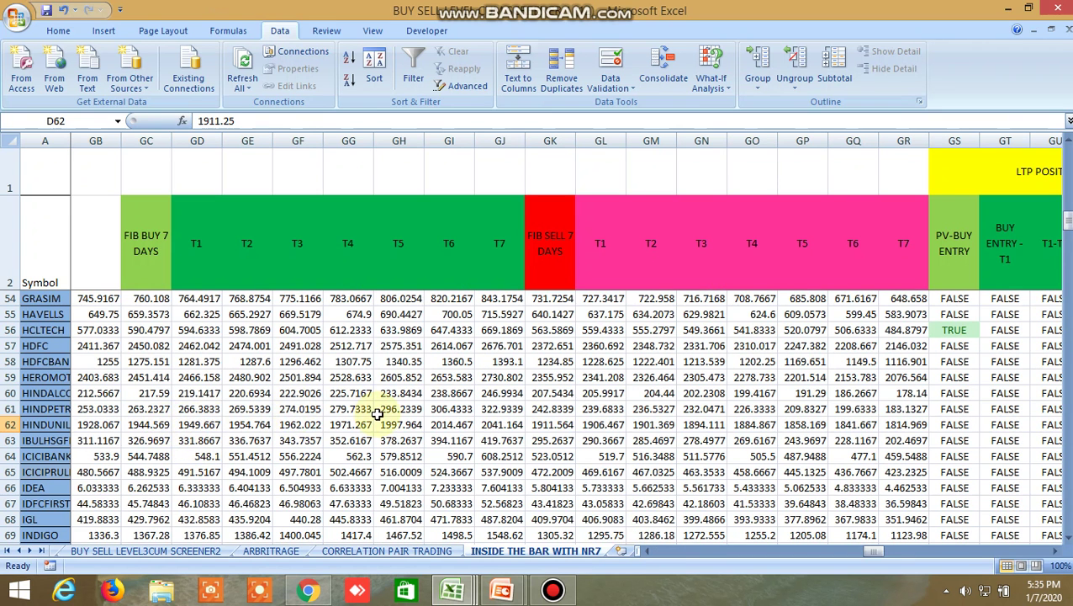
pyautogui.scroll(10, 375, 412)
pyautogui.scroll(7, 378, 414)
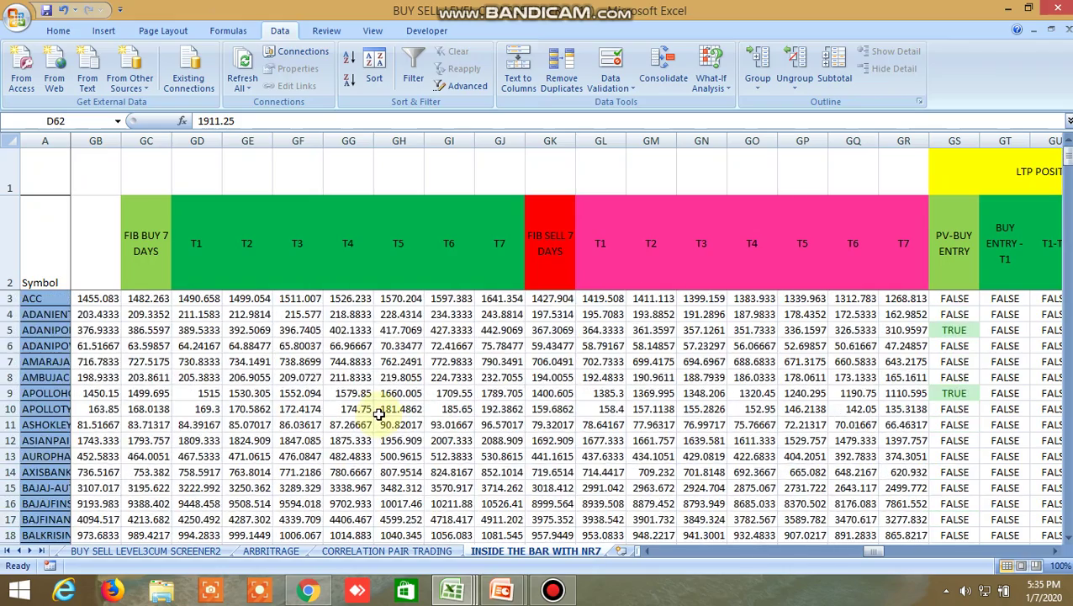
pyautogui.scroll(-8, 380, 414)
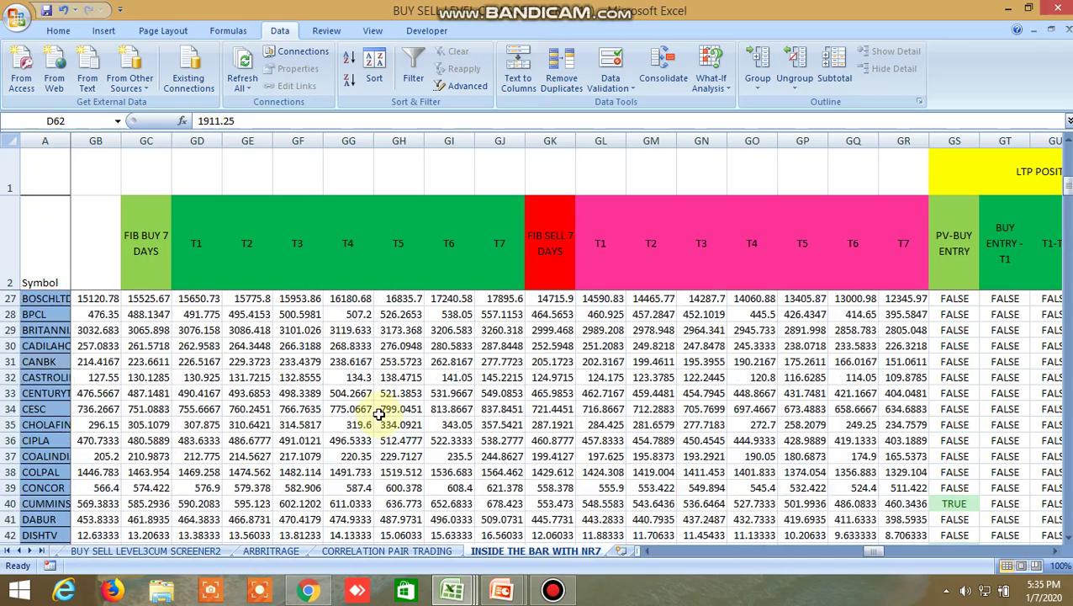
pyautogui.moveTo(875, 550); pyautogui.dragTo(687, 555)
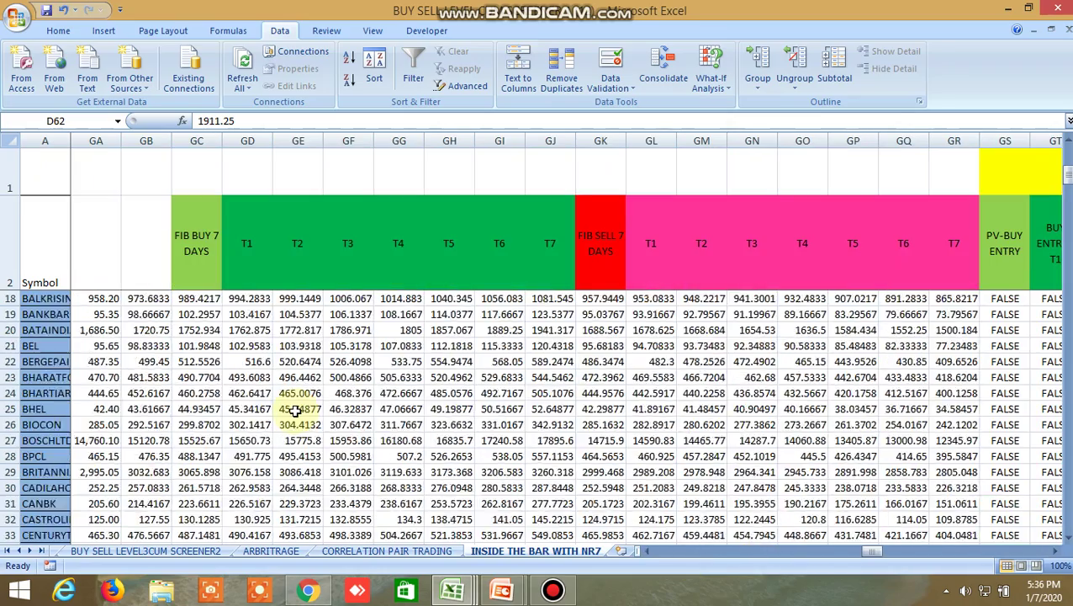
# Look through the stocks' FIB BUY 7 DAYS levels and targets and select the APOLLOHOSP buy level in cell GC9
pyautogui.scroll(3, 278, 404)
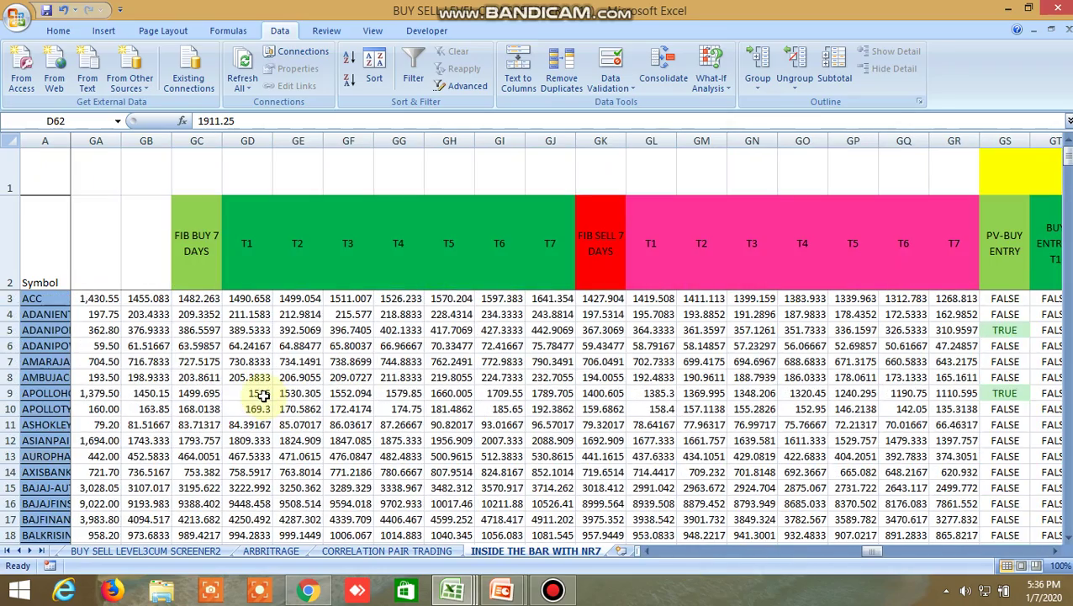
pyautogui.scroll(-2, 262, 395)
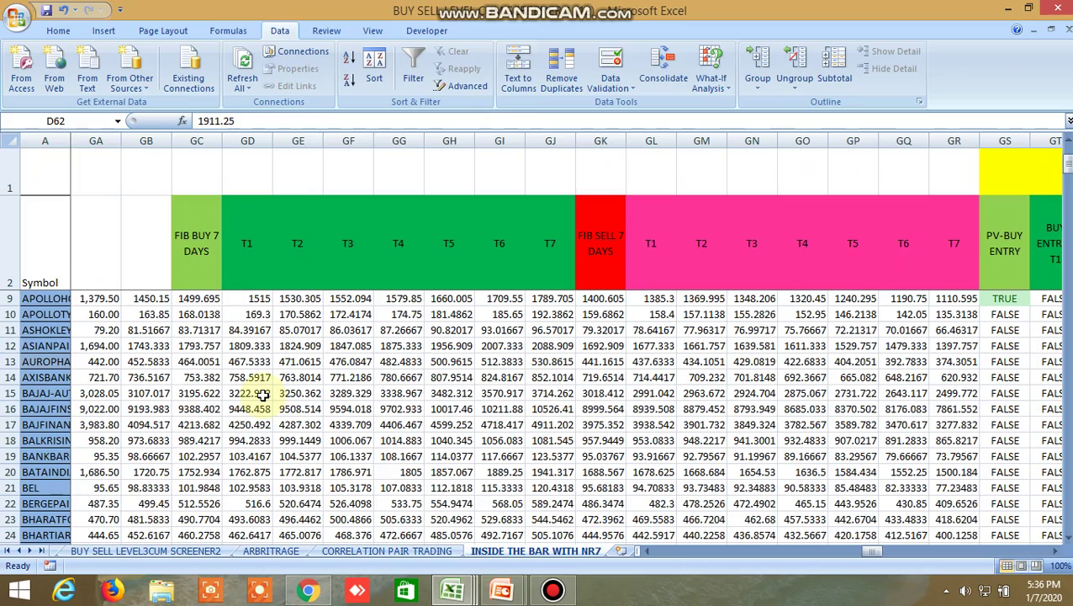
pyautogui.scroll(-1, 263, 396)
pyautogui.scroll(-1, 261, 394)
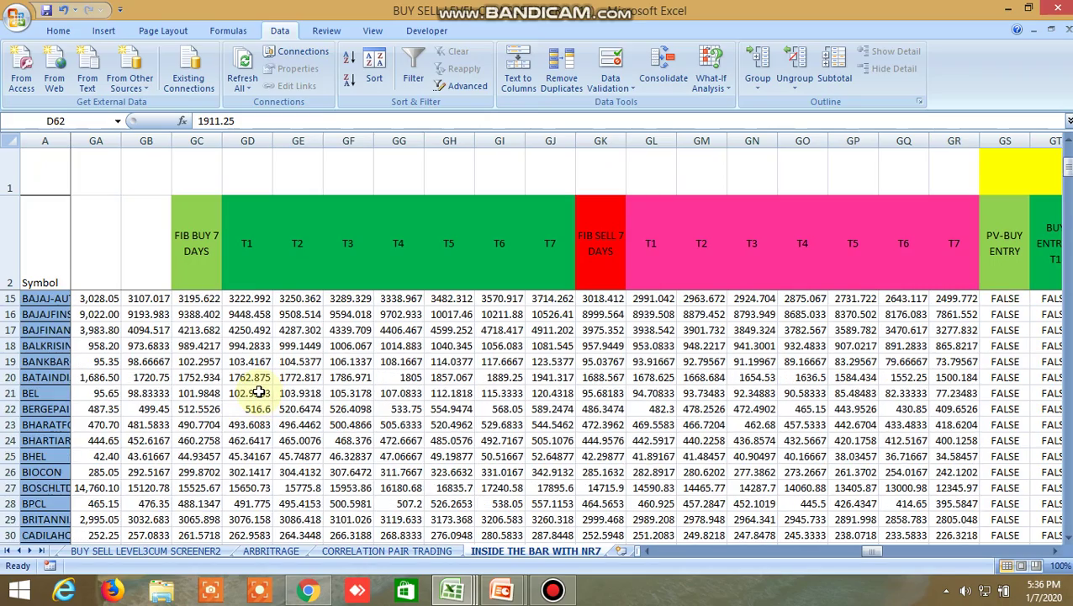
pyautogui.scroll(-3, 261, 394)
pyautogui.scroll(7, 256, 389)
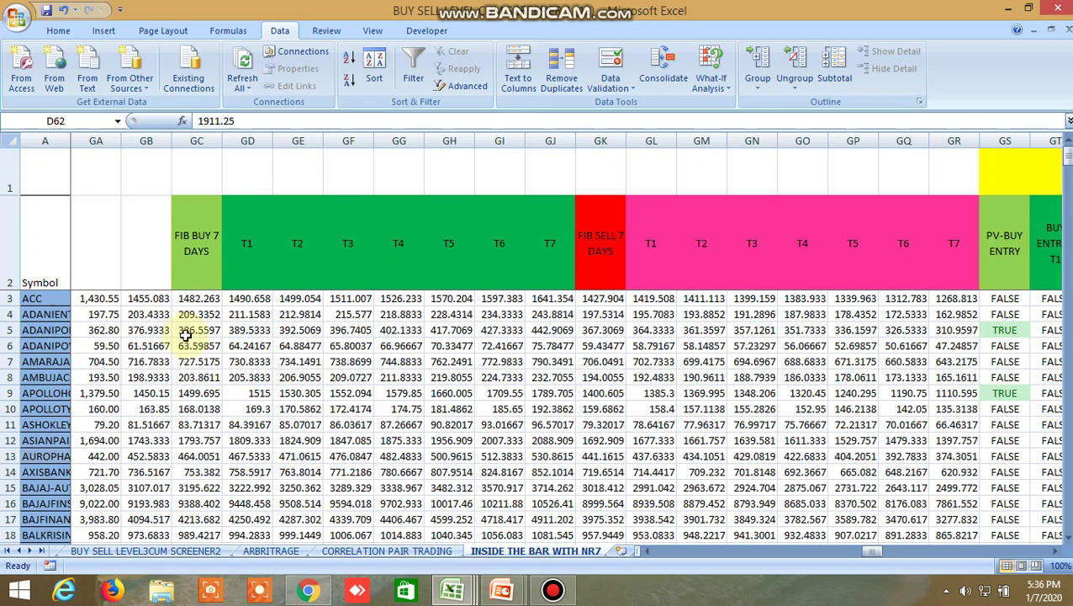
pyautogui.click(204, 394)
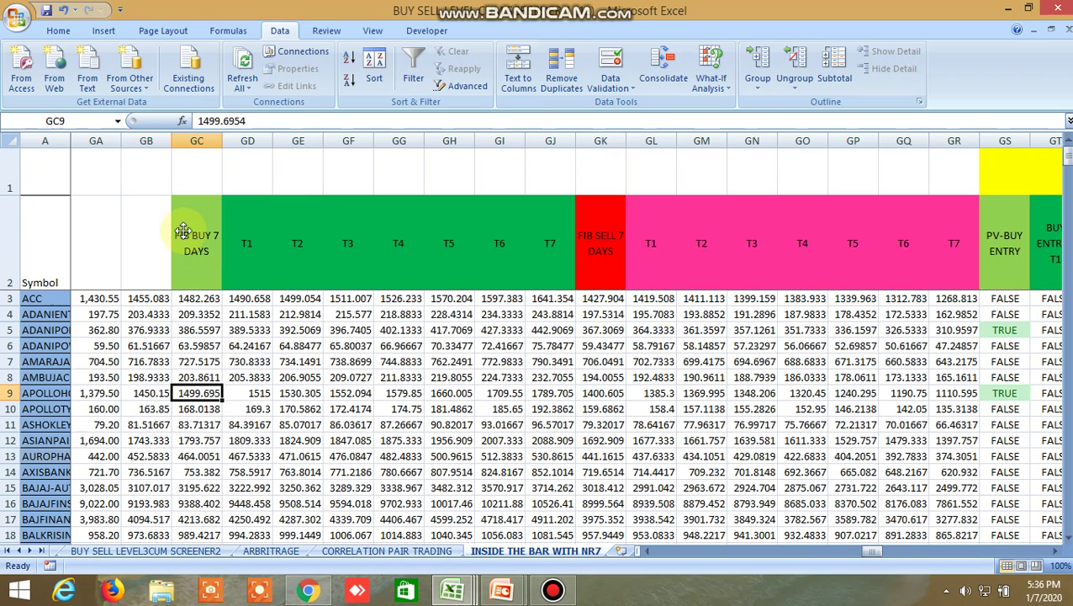
# Review the 15-day and 1-day Fibonacci level columns and select the APOLLOHOSP FIB SELL 1 DAYS value in cell JS9
pyautogui.moveTo(874, 551); pyautogui.dragTo(998, 553)
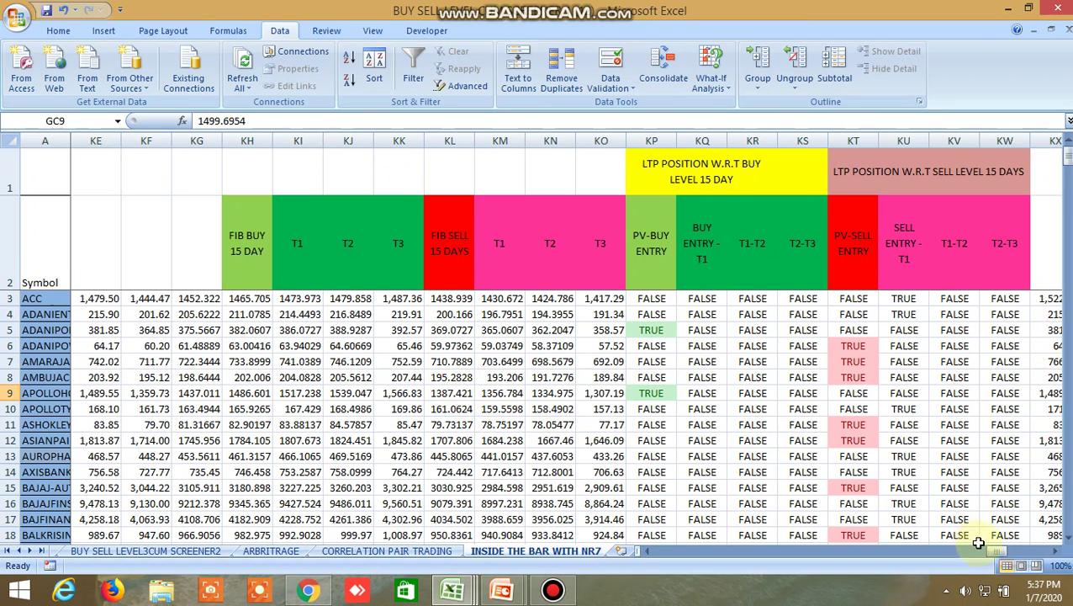
pyautogui.moveTo(997, 552); pyautogui.dragTo(970, 547)
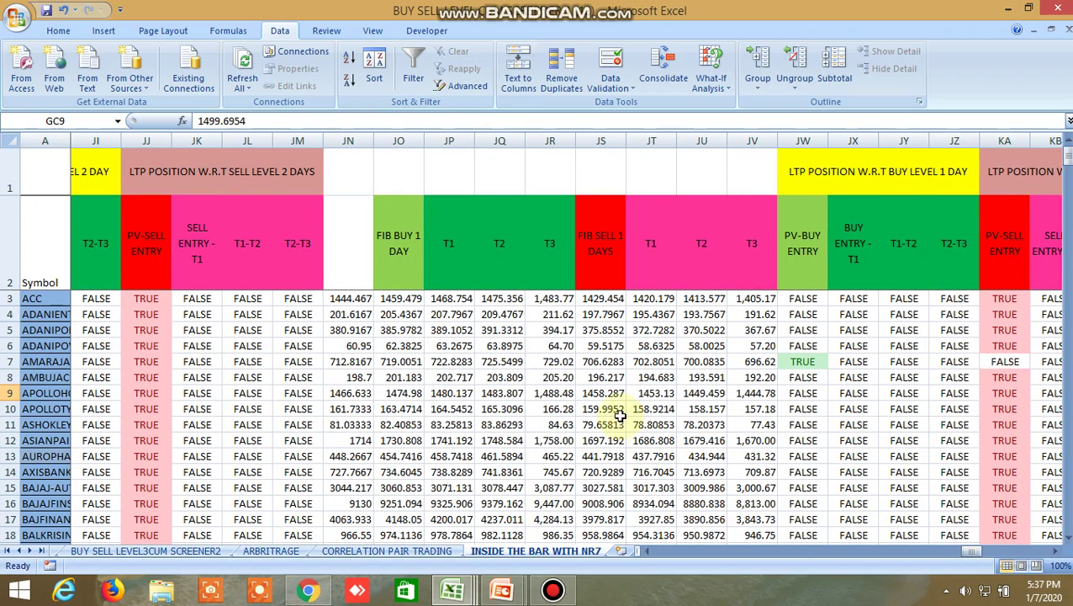
pyautogui.click(604, 392)
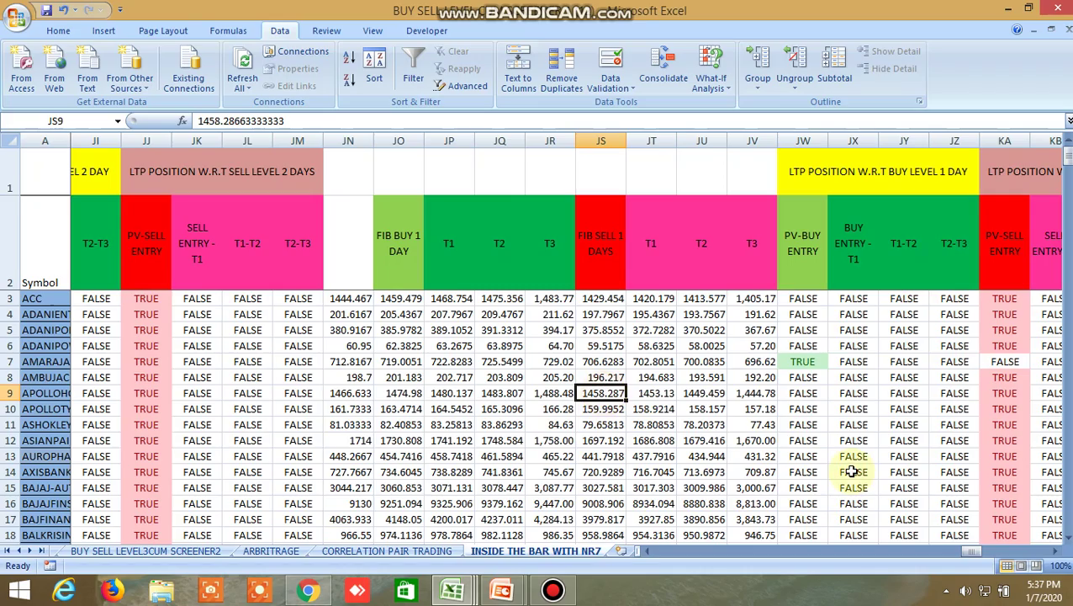
pyautogui.moveTo(971, 550); pyautogui.dragTo(715, 554)
# Switch to Kite in Chrome and look through the stocks in watchlist 2
pyautogui.click(355, 591)
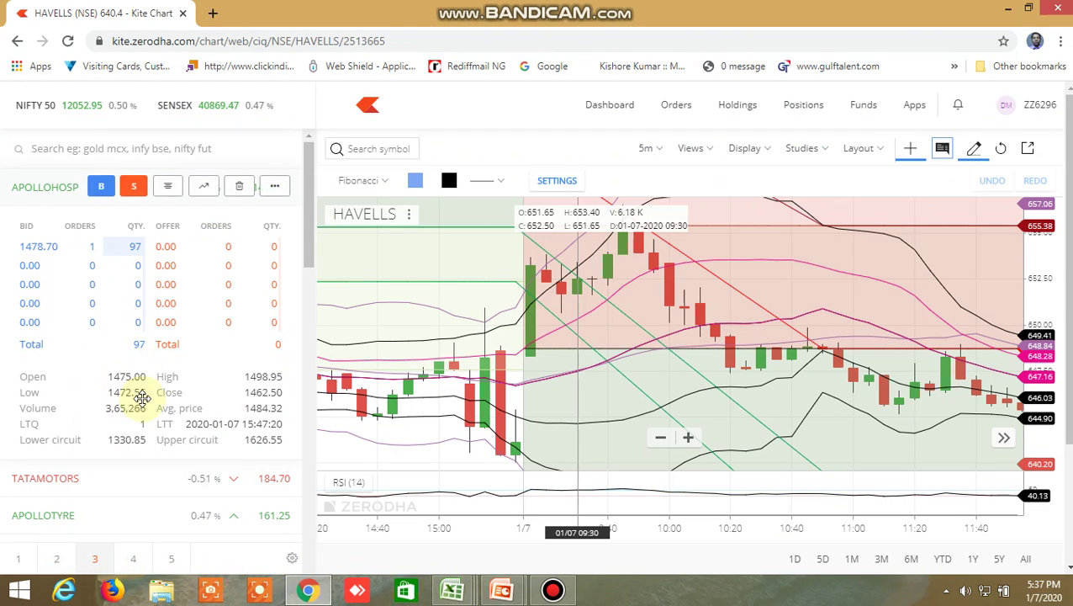
pyautogui.click(61, 559)
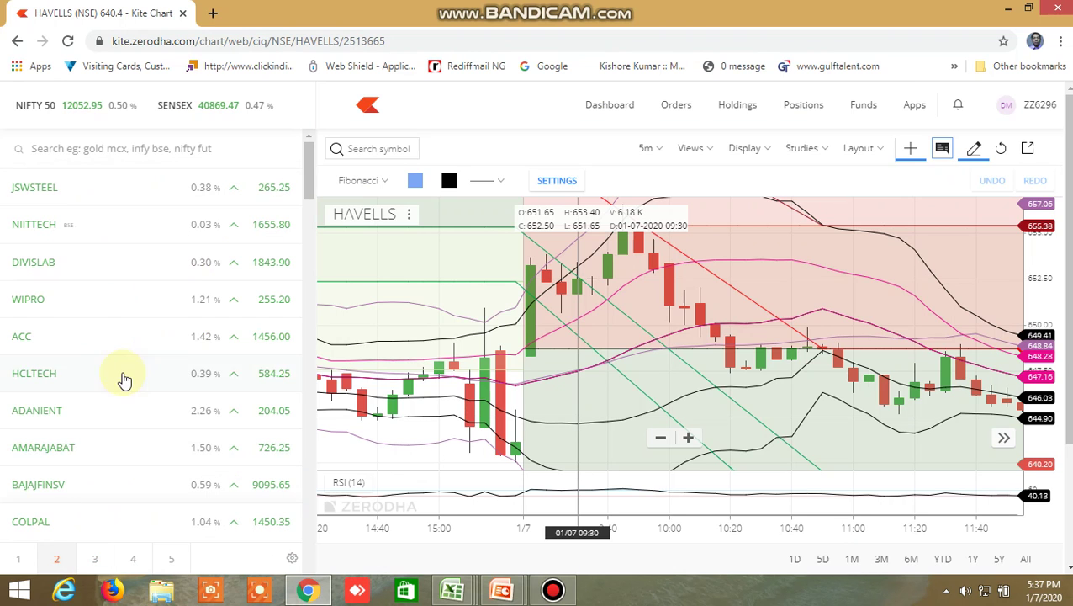
pyautogui.scroll(-1, 122, 362)
pyautogui.scroll(-2, 125, 351)
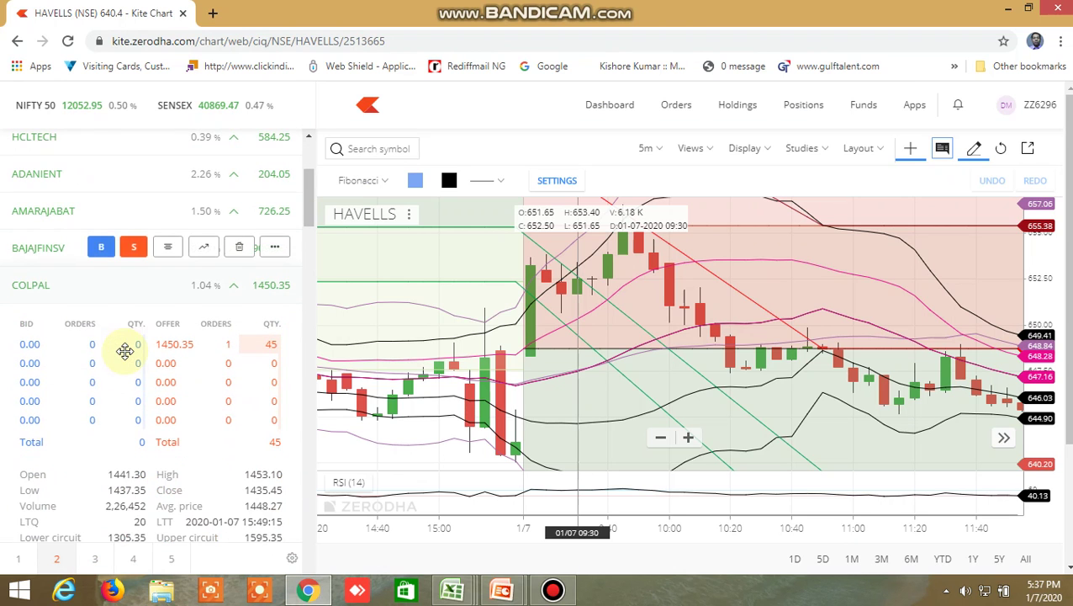
pyautogui.scroll(-3, 125, 350)
pyautogui.scroll(5, 124, 350)
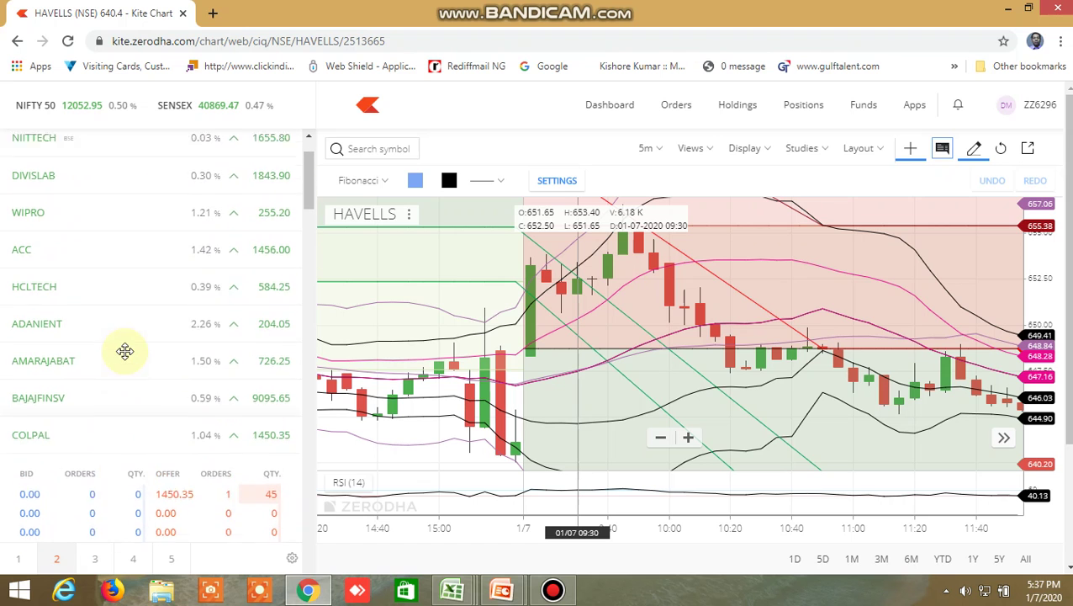
# Look through watchlist 5 and examine the market depth and day's prices of INFY
pyautogui.click(169, 558)
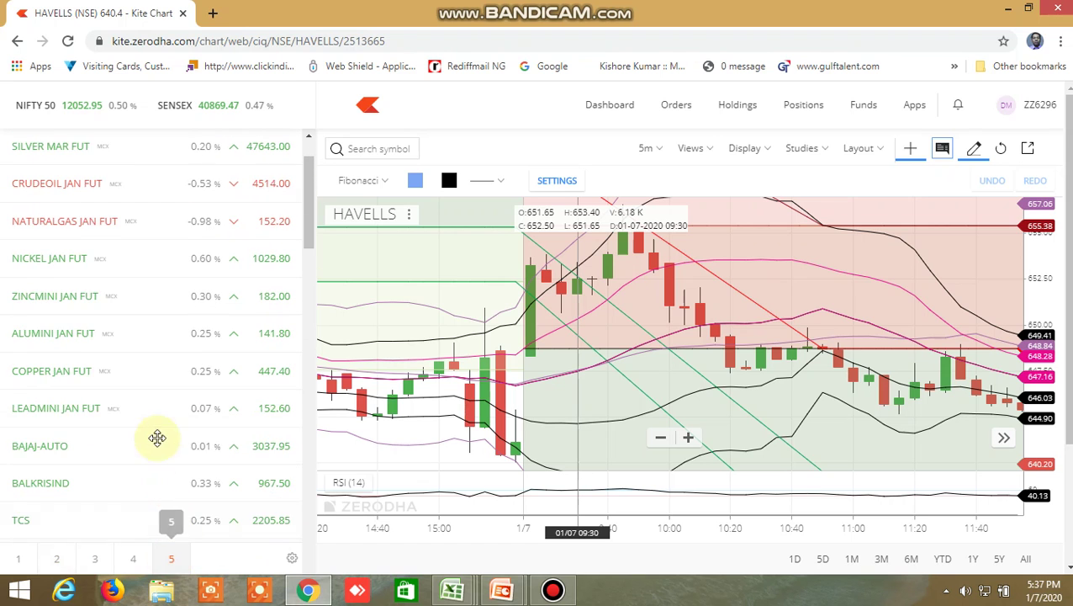
pyautogui.scroll(-8, 158, 420)
pyautogui.click(160, 420)
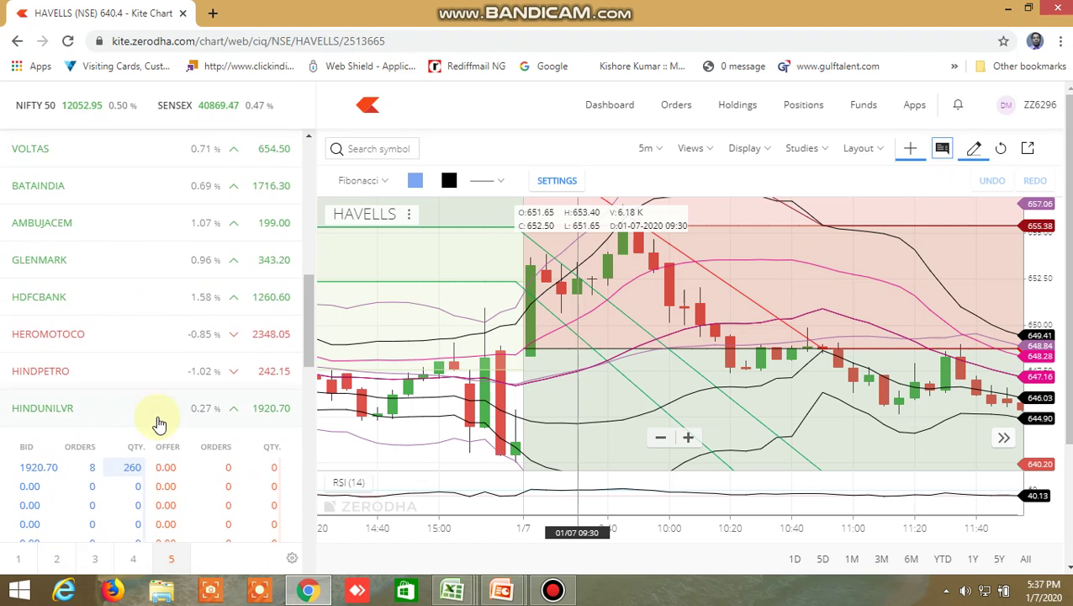
pyautogui.scroll(-10, 157, 423)
pyautogui.click(157, 416)
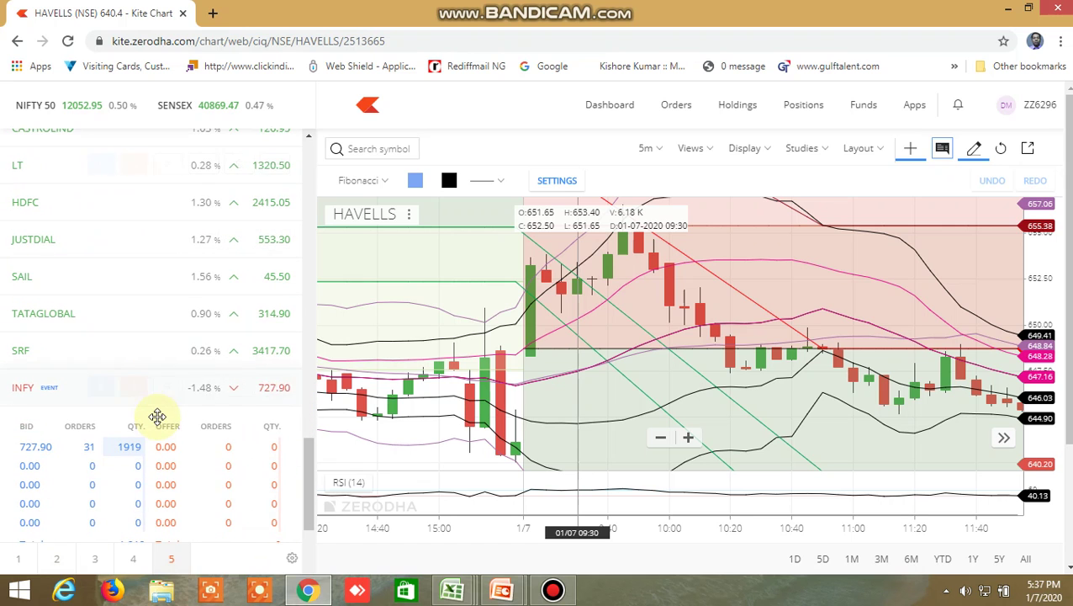
pyautogui.scroll(-3, 159, 409)
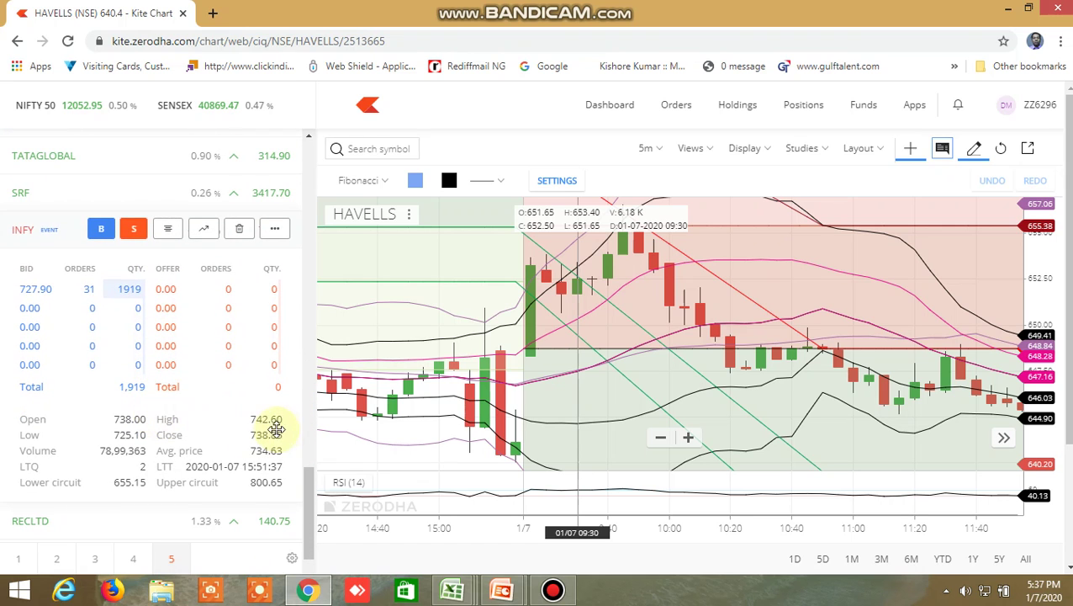
# Switch to the BUY SELL LEVEL CUM SCREENER workbook in Excel, find the INFY row and select its HIGHER HIGH HIGHER LOW result in cell AJ72
pyautogui.click(452, 589)
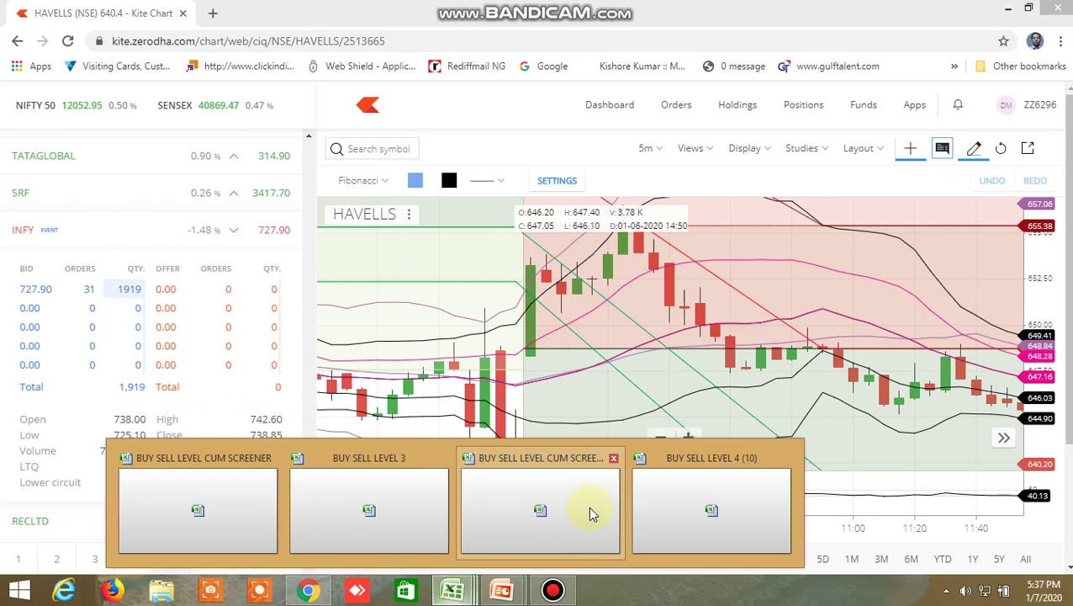
pyautogui.click(566, 500)
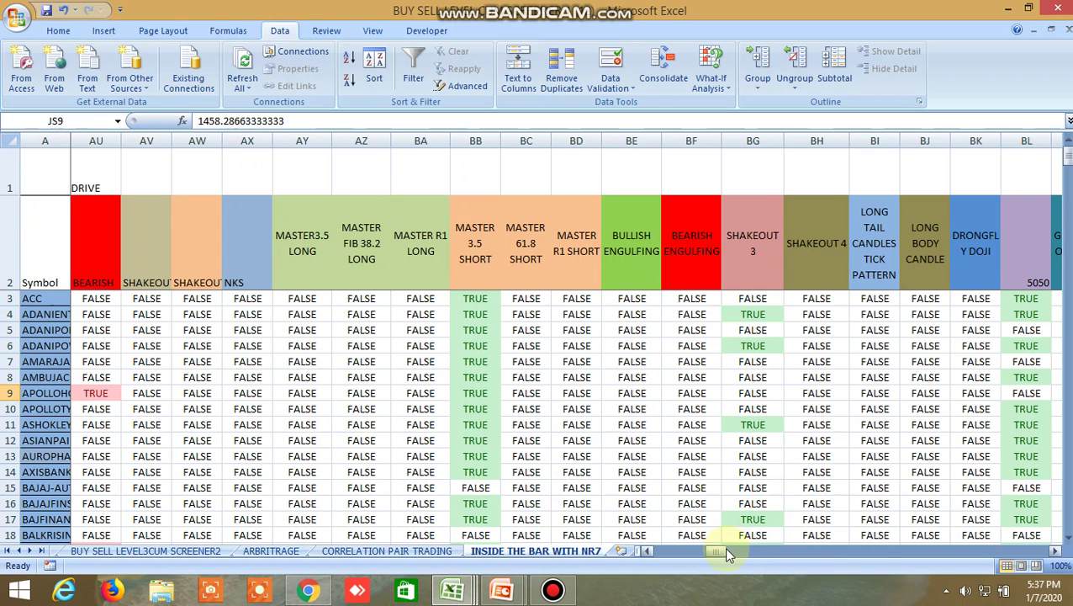
pyautogui.moveTo(716, 553); pyautogui.dragTo(707, 561)
pyautogui.scroll(-7, 504, 437)
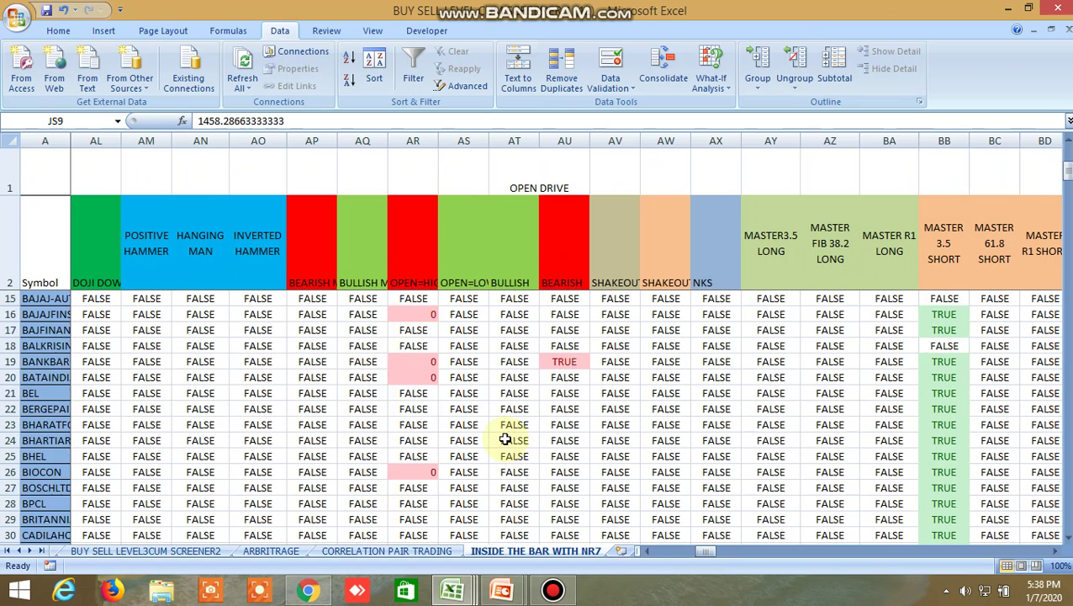
pyautogui.scroll(-20, 505, 436)
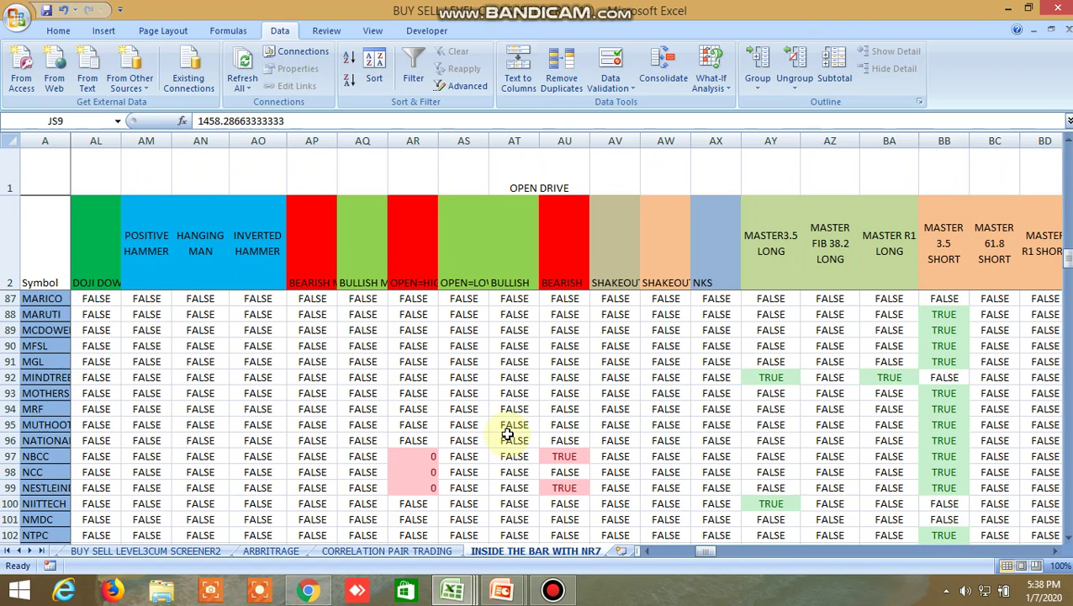
pyautogui.scroll(-13, 508, 434)
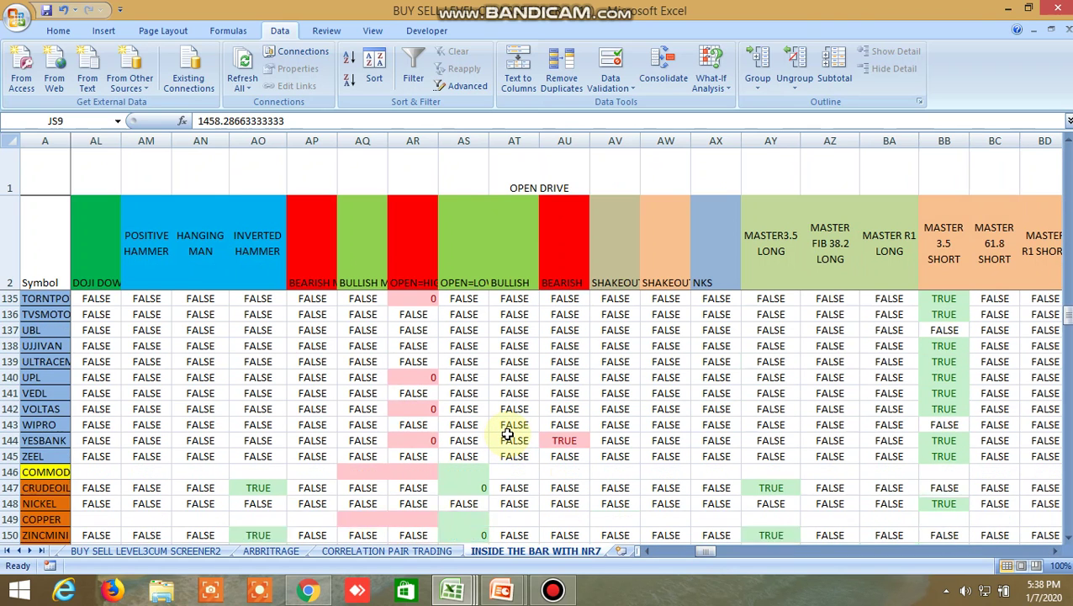
pyautogui.scroll(20, 508, 433)
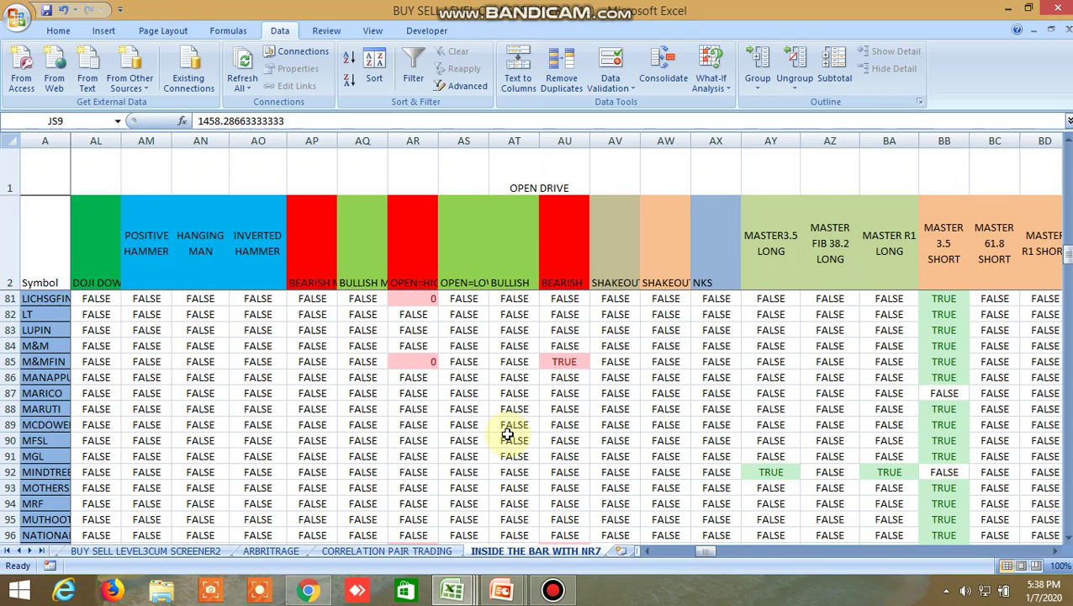
pyautogui.scroll(2, 508, 434)
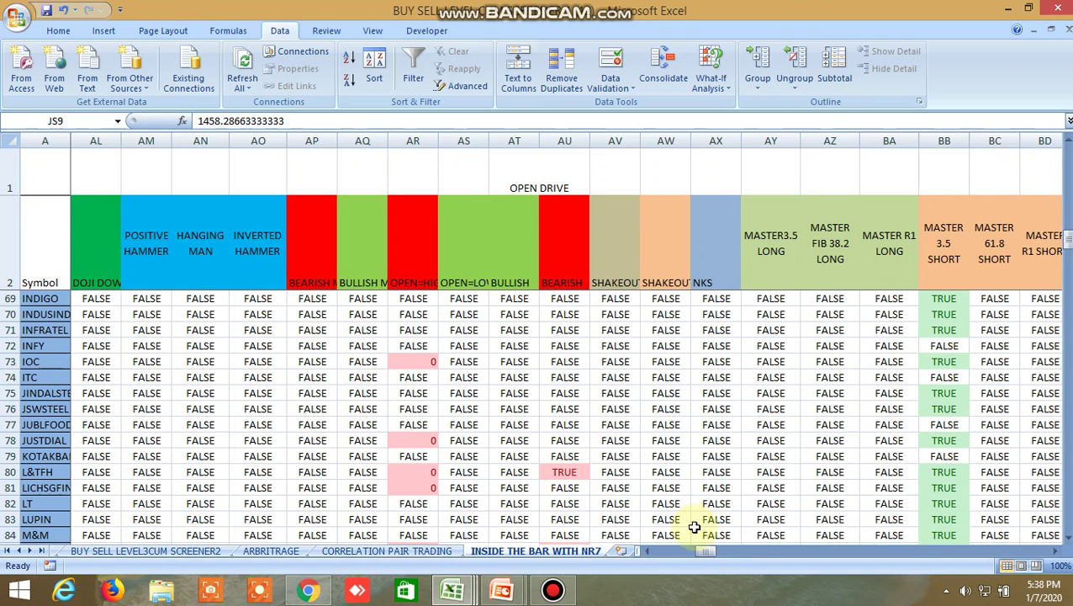
pyautogui.moveTo(709, 553); pyautogui.dragTo(688, 551)
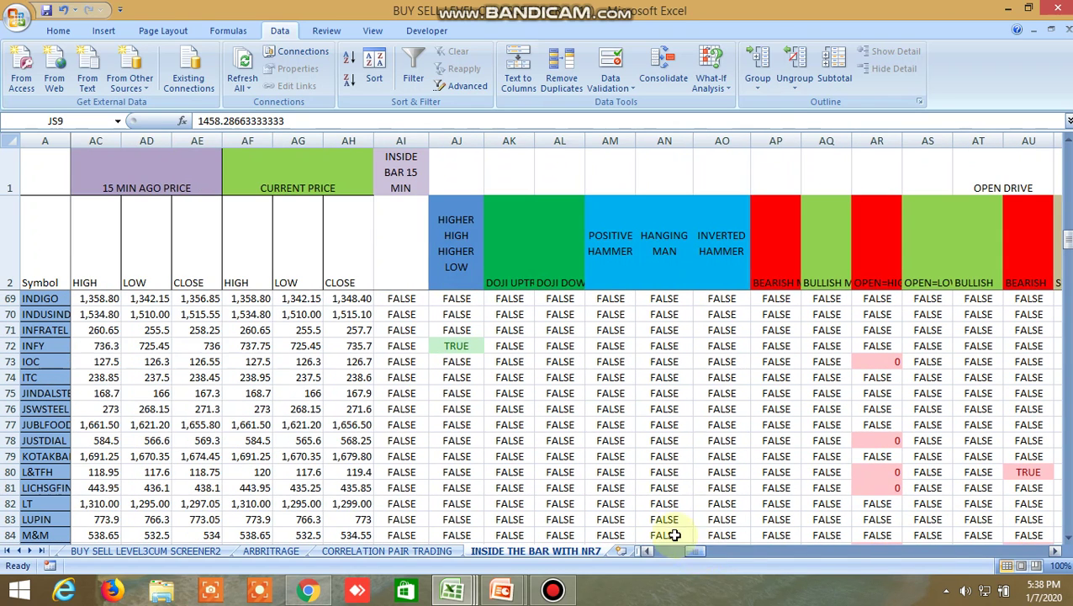
pyautogui.click(461, 345)
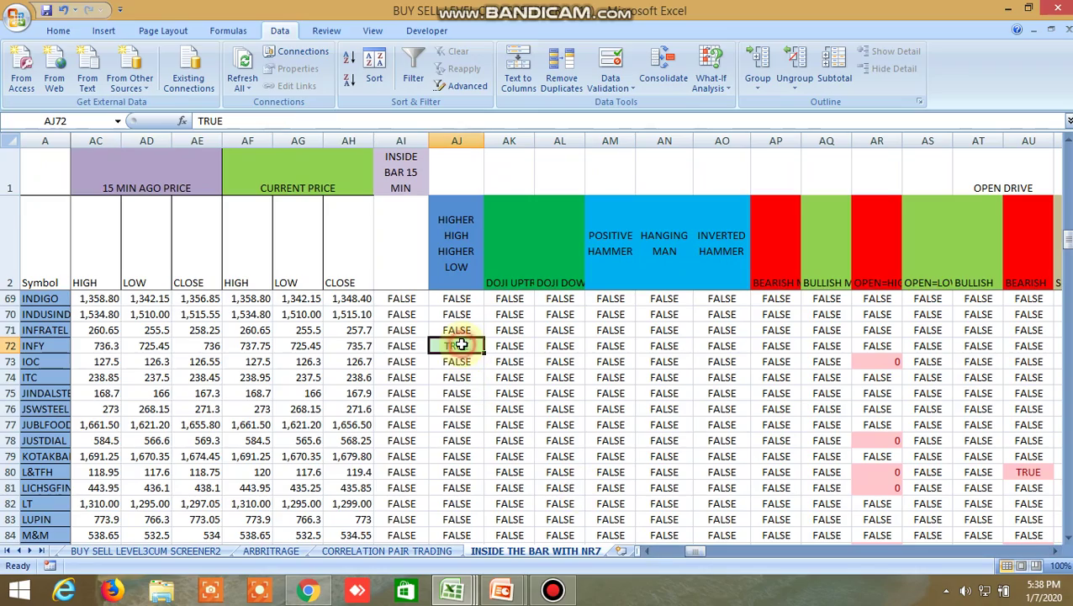
# Examine INFY's FIB BUY 7 DAYS and FIB SELL 7 DAYS levels in cells GC72 and GK72, plus the level in HP72
pyautogui.moveTo(698, 551); pyautogui.dragTo(868, 552)
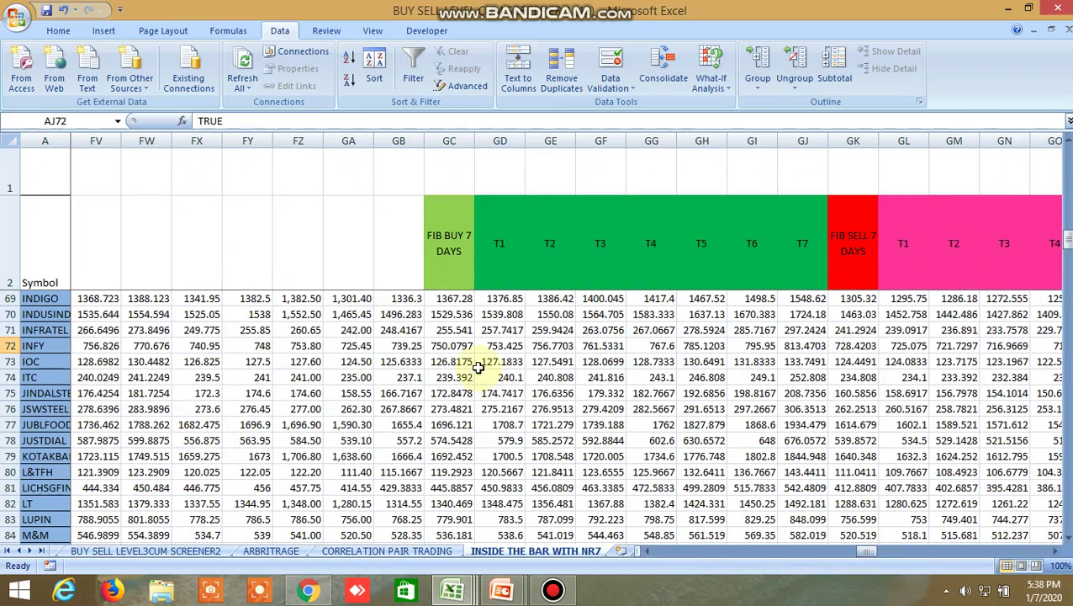
pyautogui.click(451, 347)
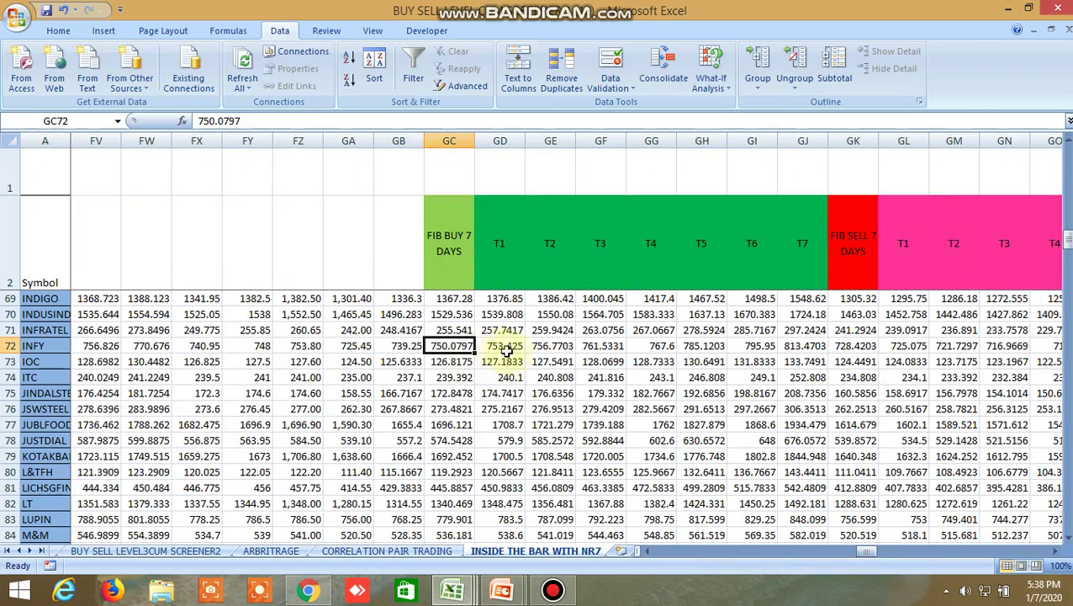
pyautogui.click(852, 345)
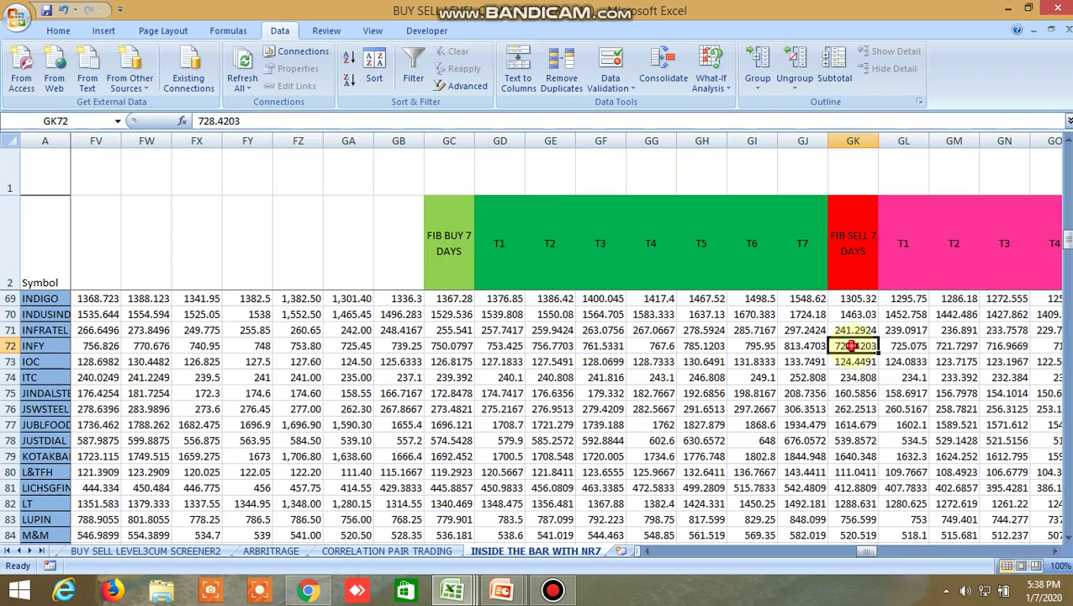
pyautogui.moveTo(868, 552); pyautogui.dragTo(945, 547)
pyautogui.click(607, 346)
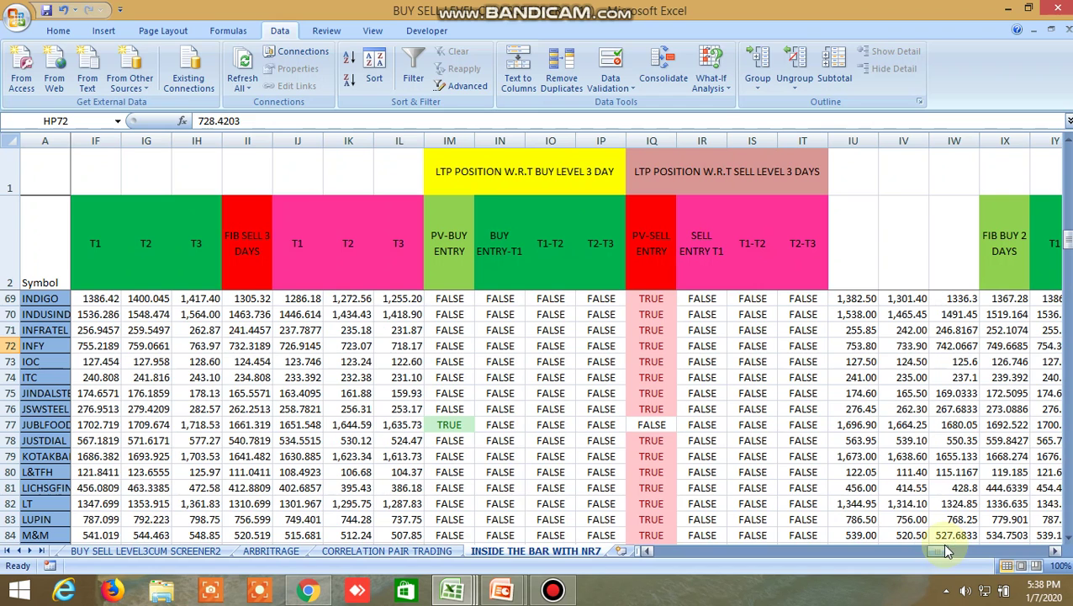
# Examine INFY's FIB SELL levels for 3 days, 2 days and 1 day in cells II72, JB72 and JS72
pyautogui.click(252, 345)
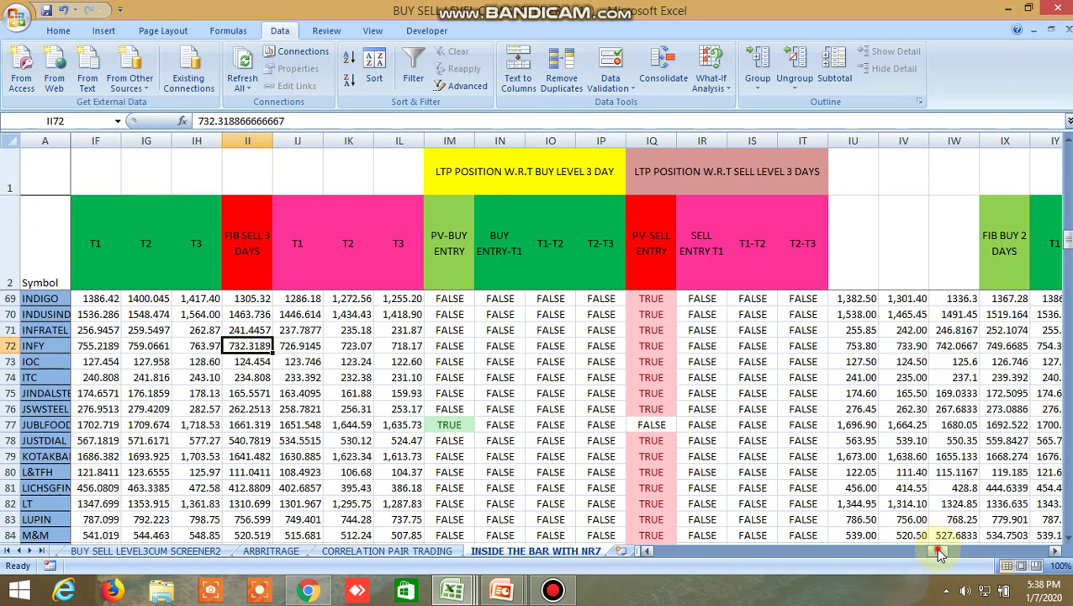
pyautogui.moveTo(940, 551); pyautogui.dragTo(955, 547)
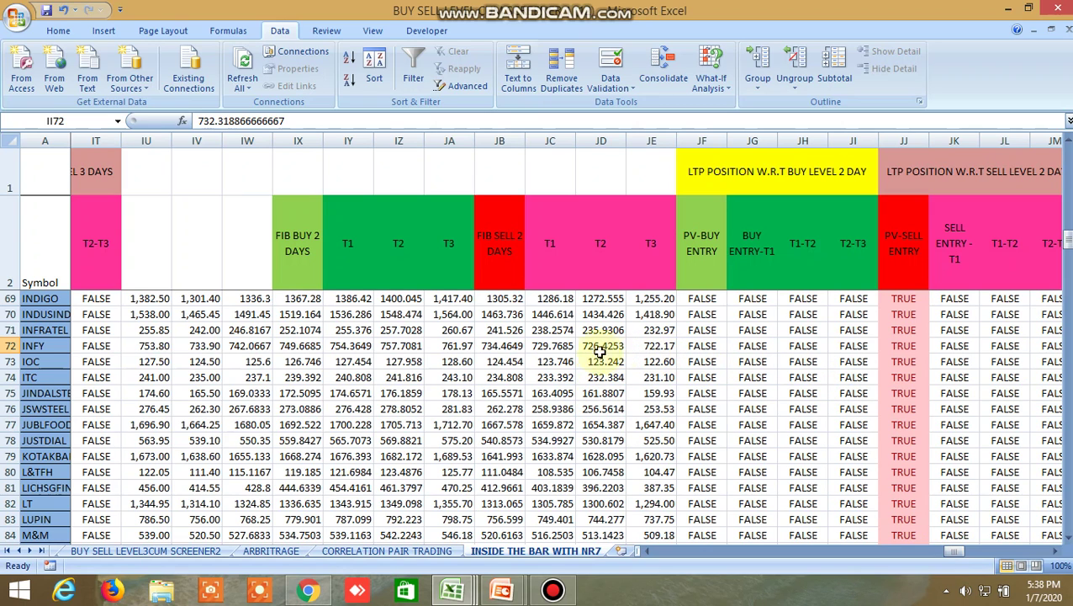
pyautogui.click(508, 346)
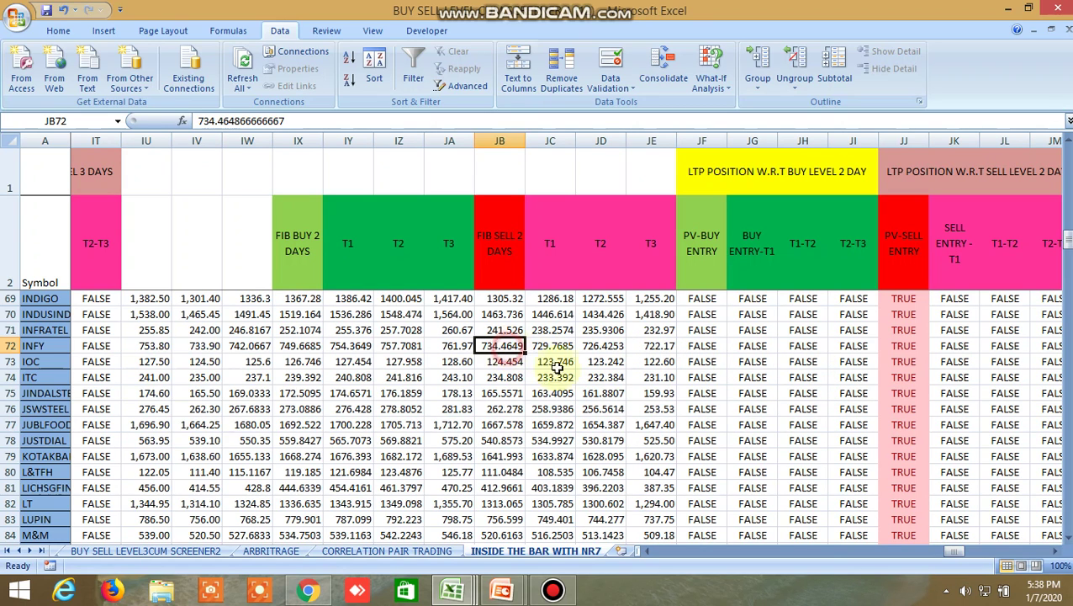
pyautogui.moveTo(959, 553); pyautogui.dragTo(980, 556)
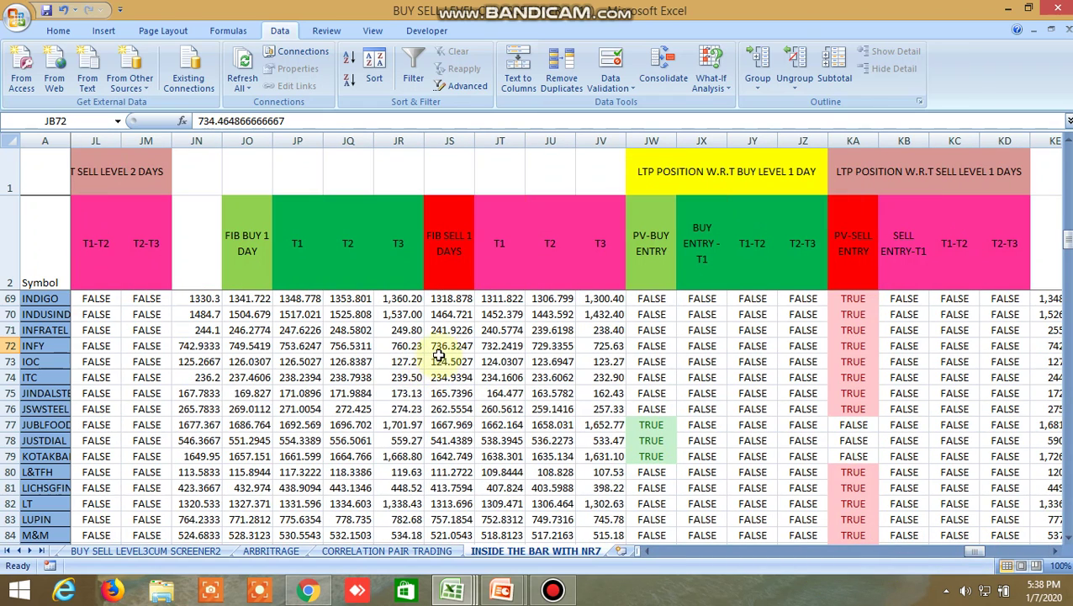
pyautogui.click(445, 347)
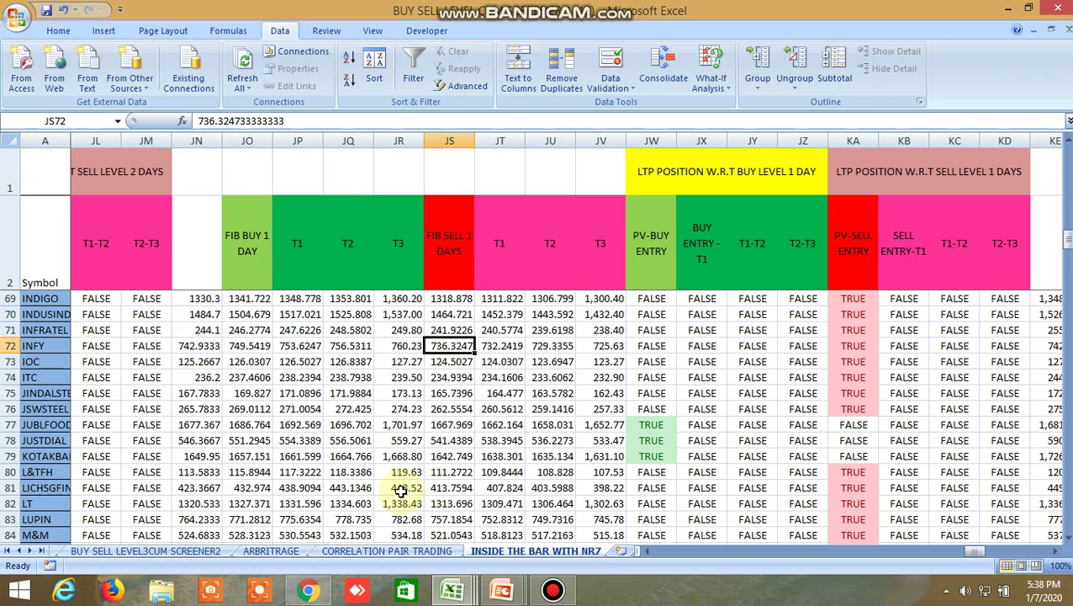
# Switch to Kite in Chrome to compare INFY's day prices with the sell levels and return to the Excel screener
pyautogui.click(309, 591)
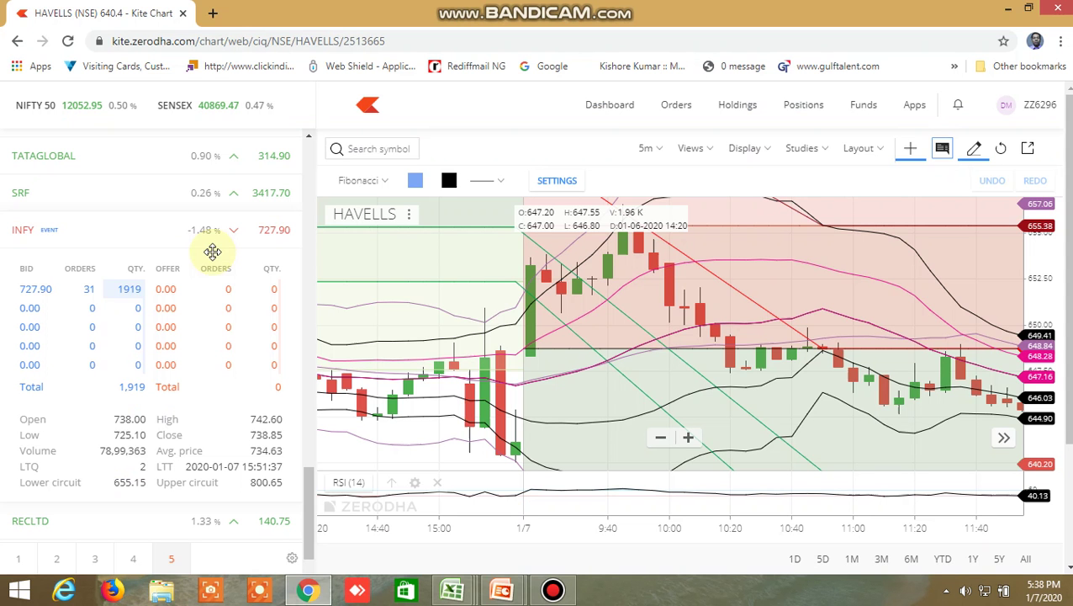
pyautogui.hotkey('alt', 'Tab')
# Review the Fibonacci level columns and the candlestick and chart pattern columns for INFY and its neighbouring stocks
pyautogui.moveTo(954, 551); pyautogui.dragTo(929, 548)
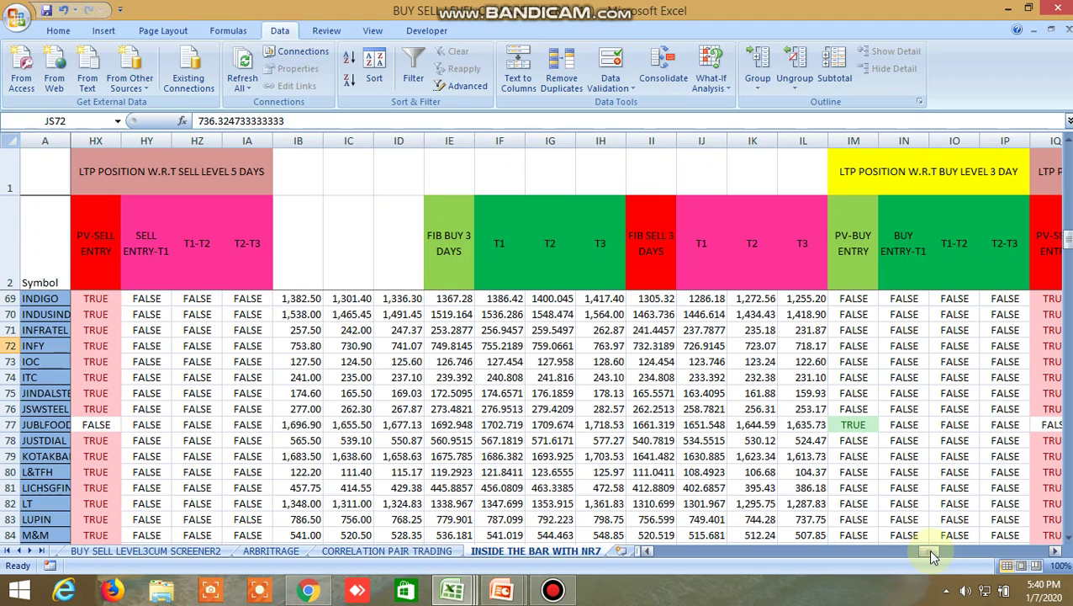
pyautogui.moveTo(928, 548); pyautogui.dragTo(742, 573)
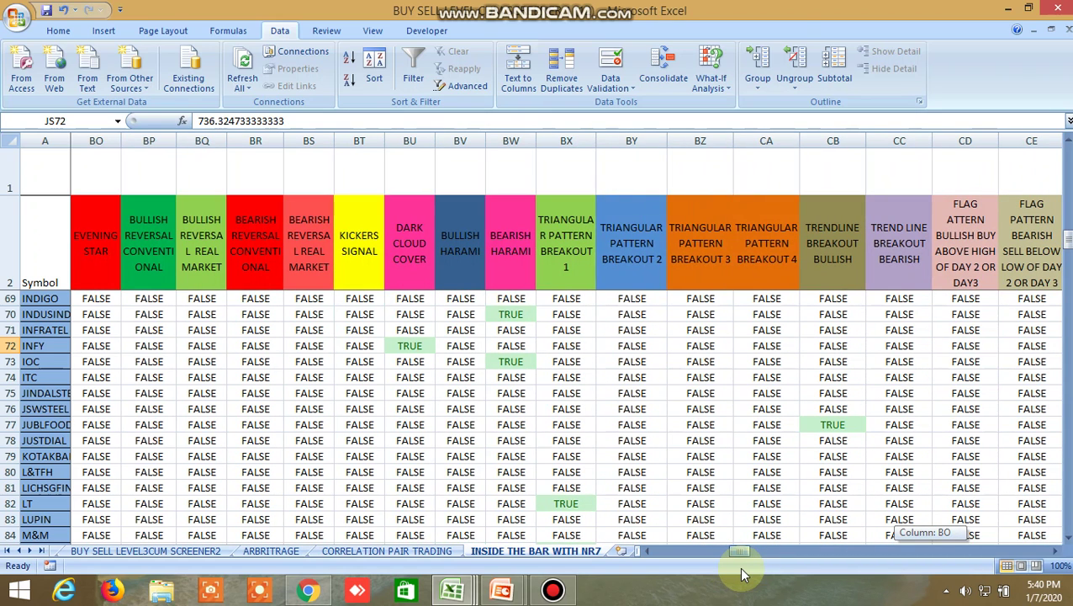
pyautogui.moveTo(742, 568); pyautogui.dragTo(881, 565)
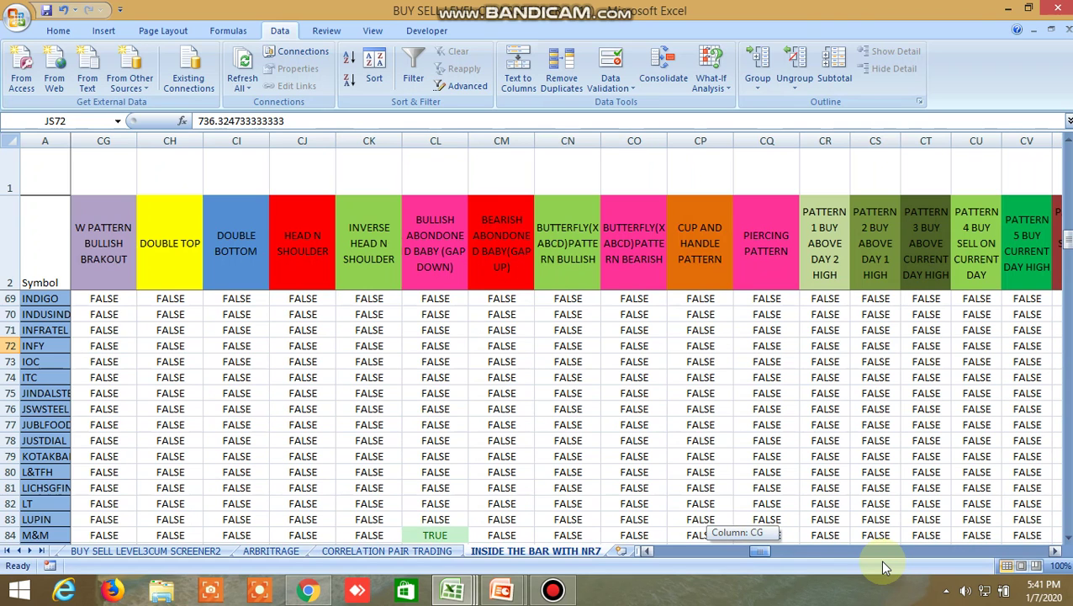
# Select GMRINFRA's 1 DAY inside-the-bar result in cell Y52 and look through the inside-the-bar, NR7 and NR4 results of the stocks
pyautogui.click(459, 362)
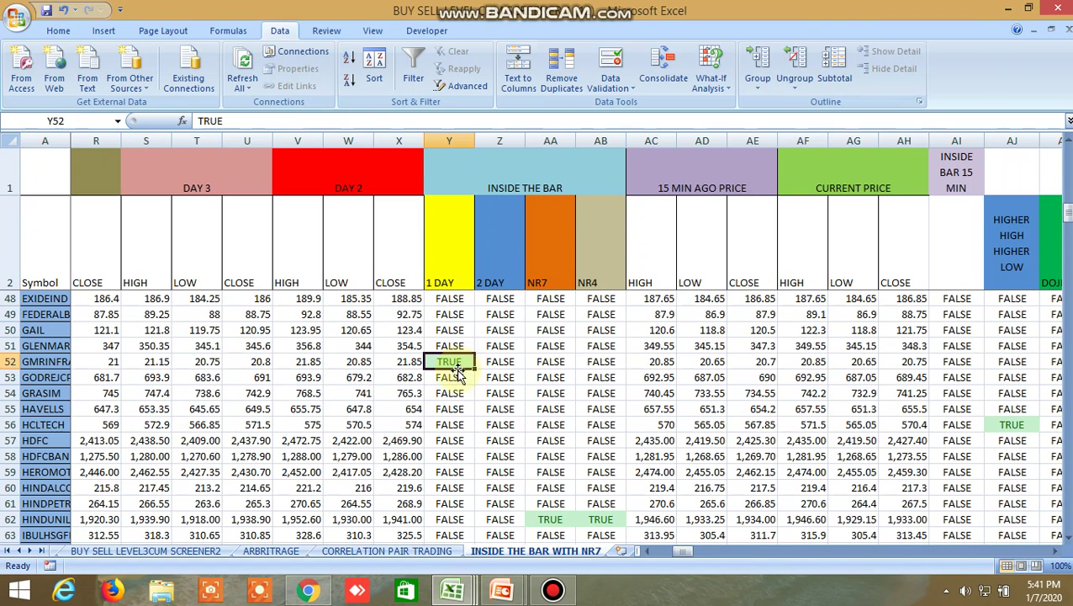
pyautogui.scroll(2, 455, 390)
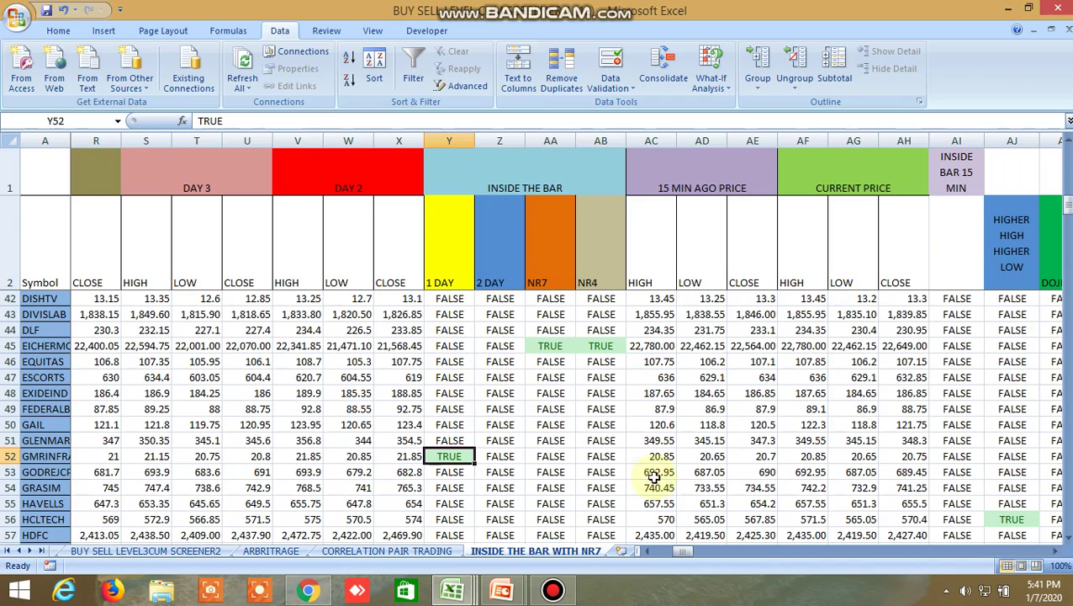
pyautogui.scroll(-5, 697, 511)
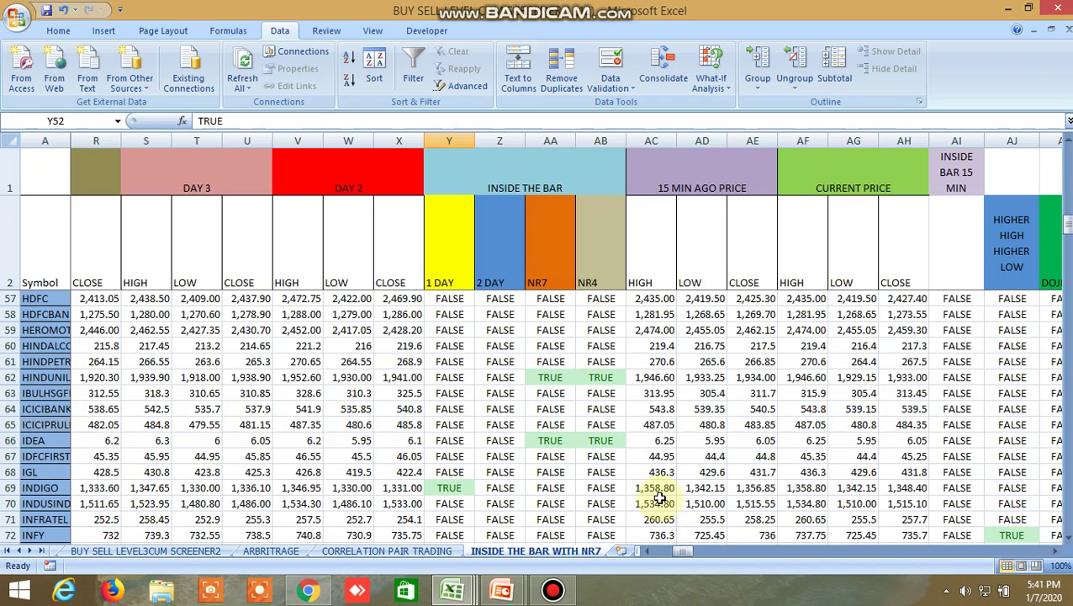
pyautogui.scroll(-2, 658, 497)
# Review the current-day and previous-day price columns and select GRASIM's current-day open price in cell B54
pyautogui.moveTo(682, 551); pyautogui.dragTo(663, 558)
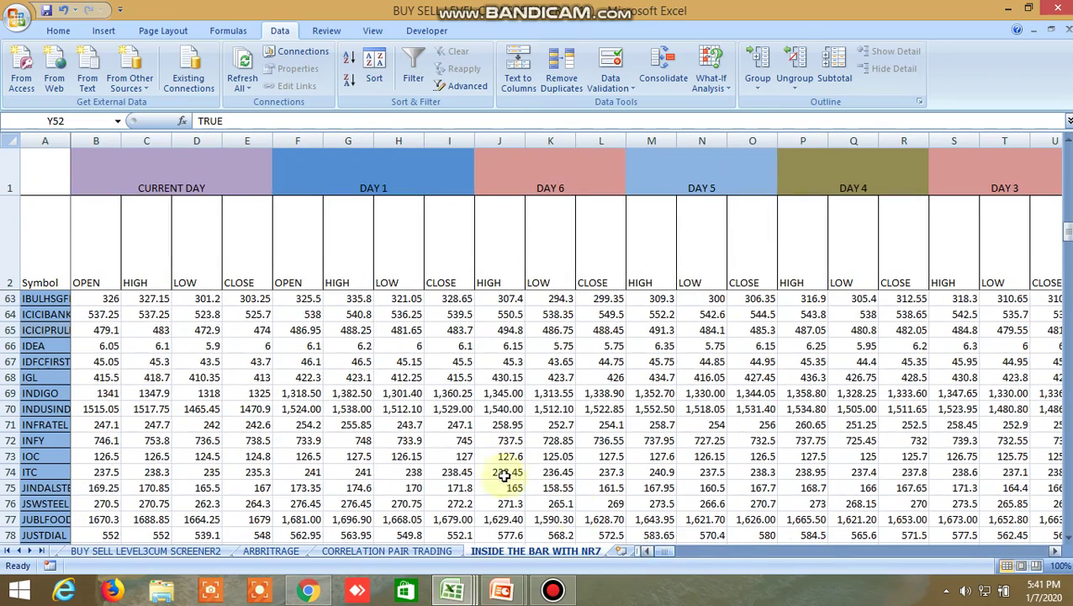
pyautogui.scroll(5, 479, 455)
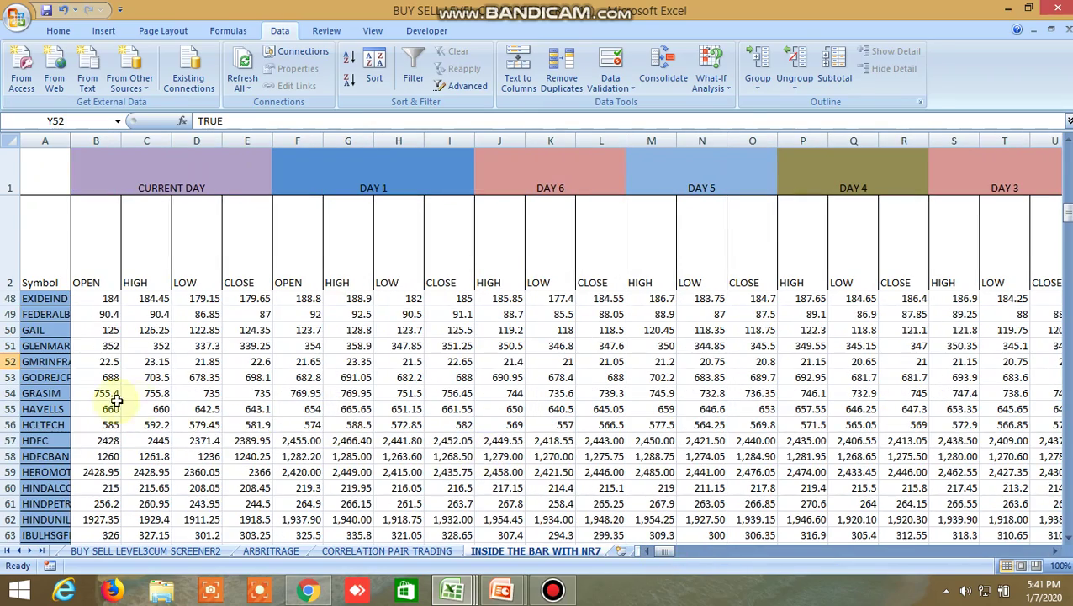
pyautogui.click(99, 395)
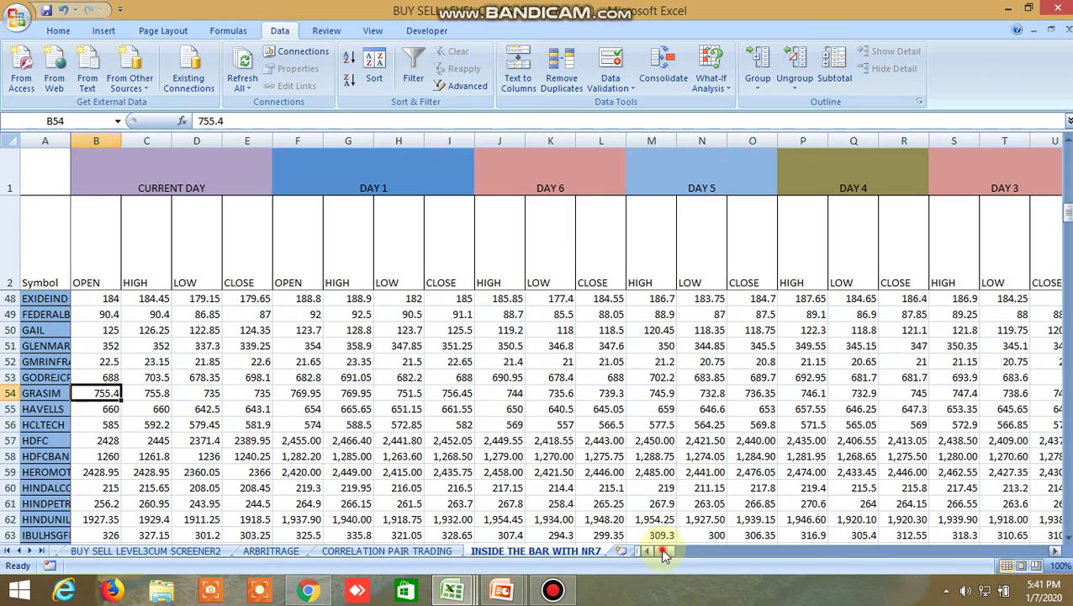
# Examine GODREJCP's MASTER3.5 LONG and BULLISH ENGULFING results in cells AY53 and BE53
pyautogui.moveTo(665, 553); pyautogui.dragTo(703, 551)
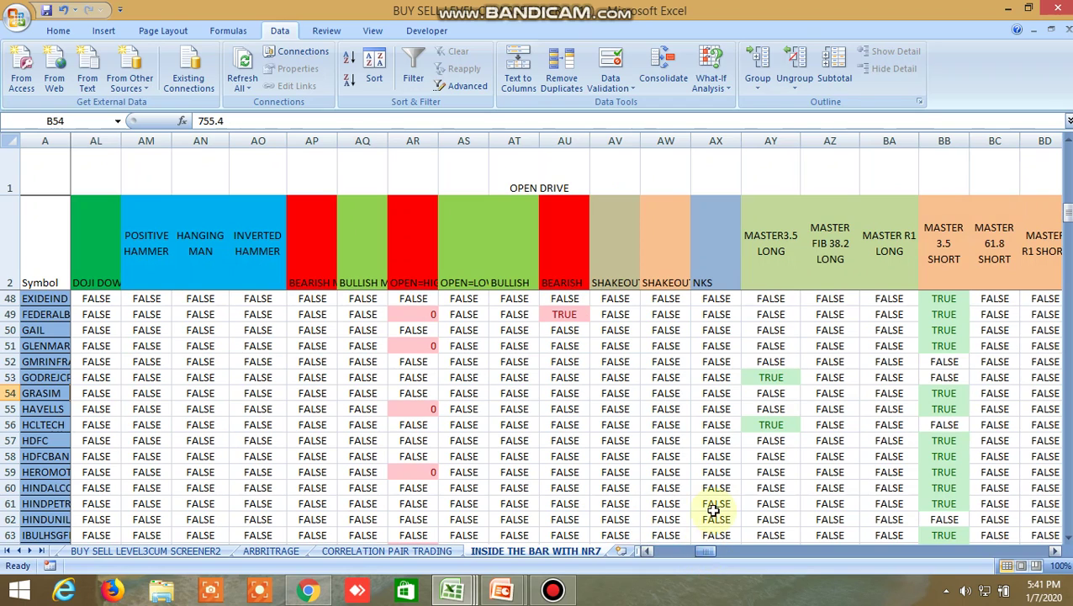
pyautogui.click(778, 378)
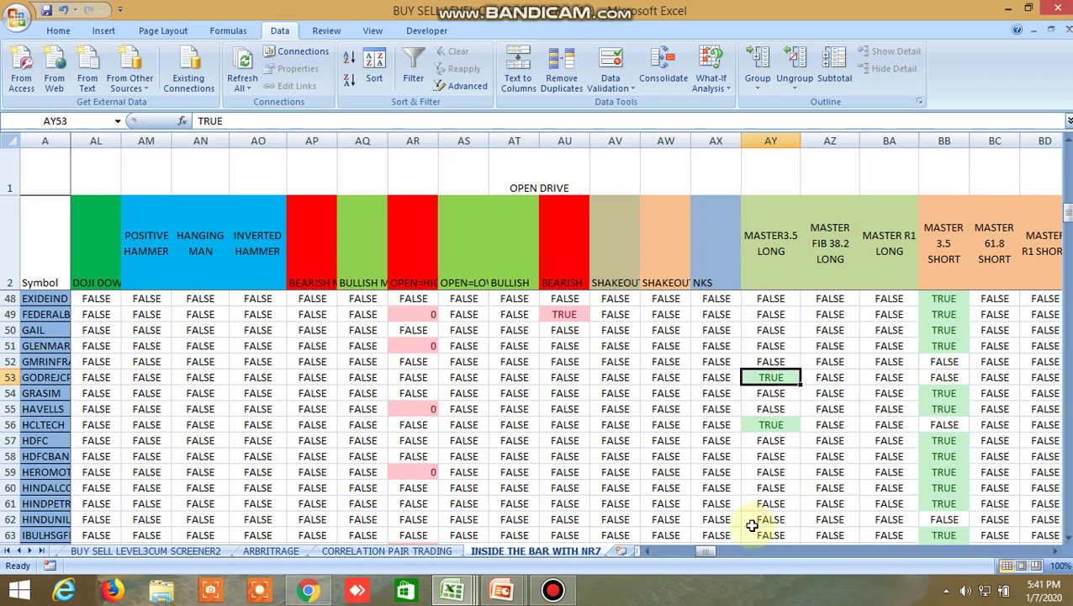
pyautogui.moveTo(704, 551); pyautogui.dragTo(725, 554)
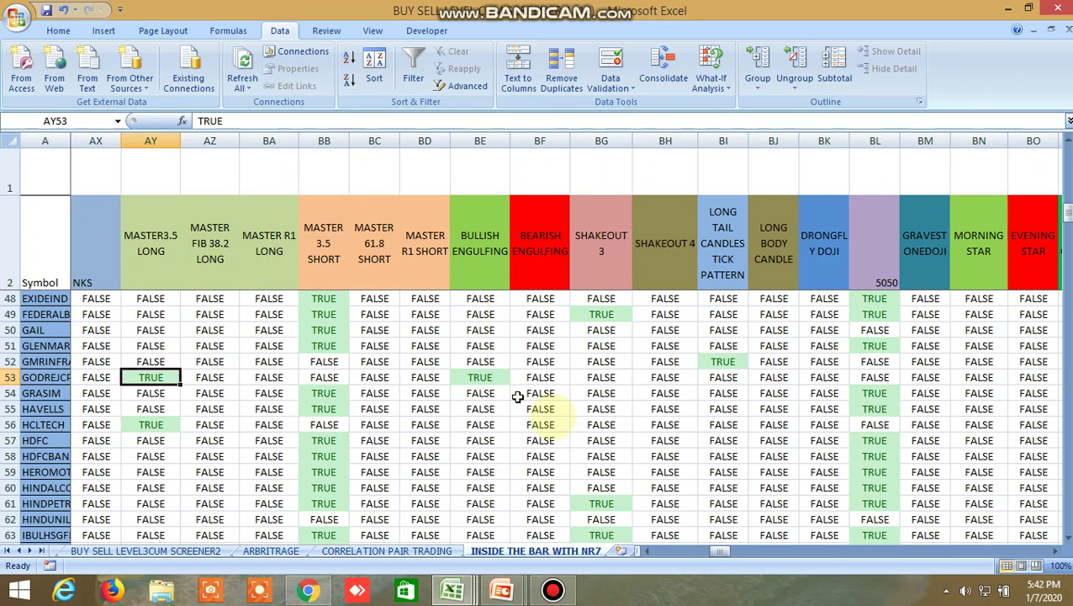
pyautogui.click(480, 377)
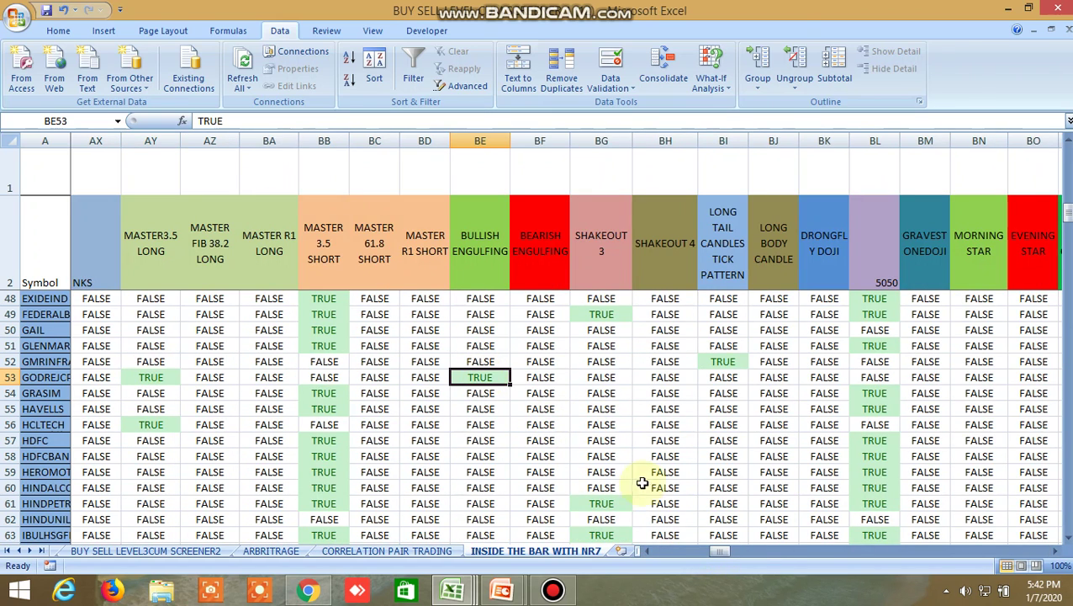
# Examine the 5050 pattern column and select GRASIM's result in cell BL54
pyautogui.moveTo(724, 552); pyautogui.dragTo(734, 551)
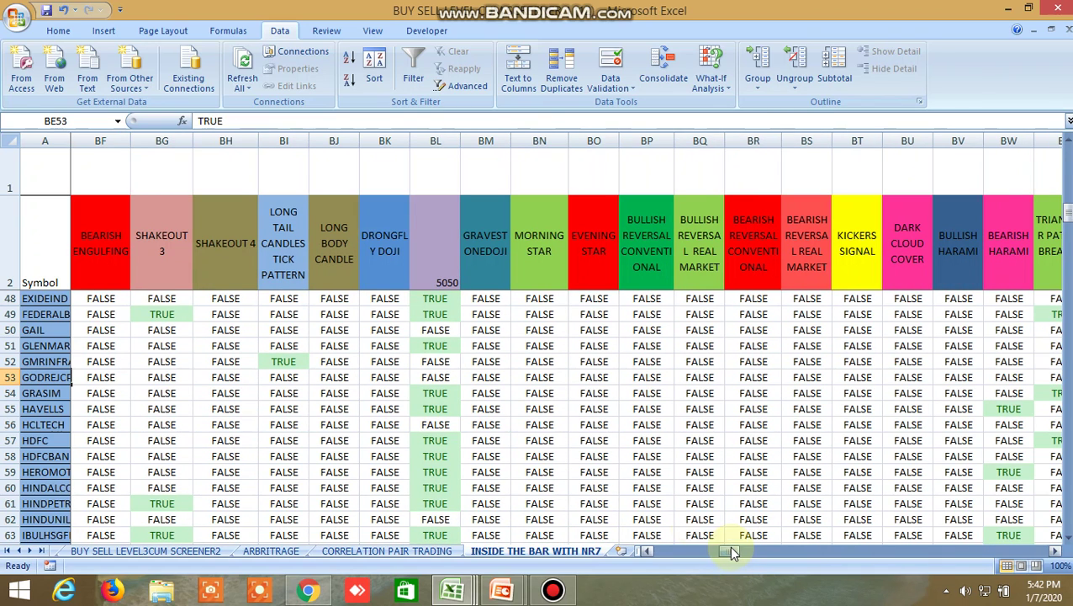
pyautogui.click(436, 394)
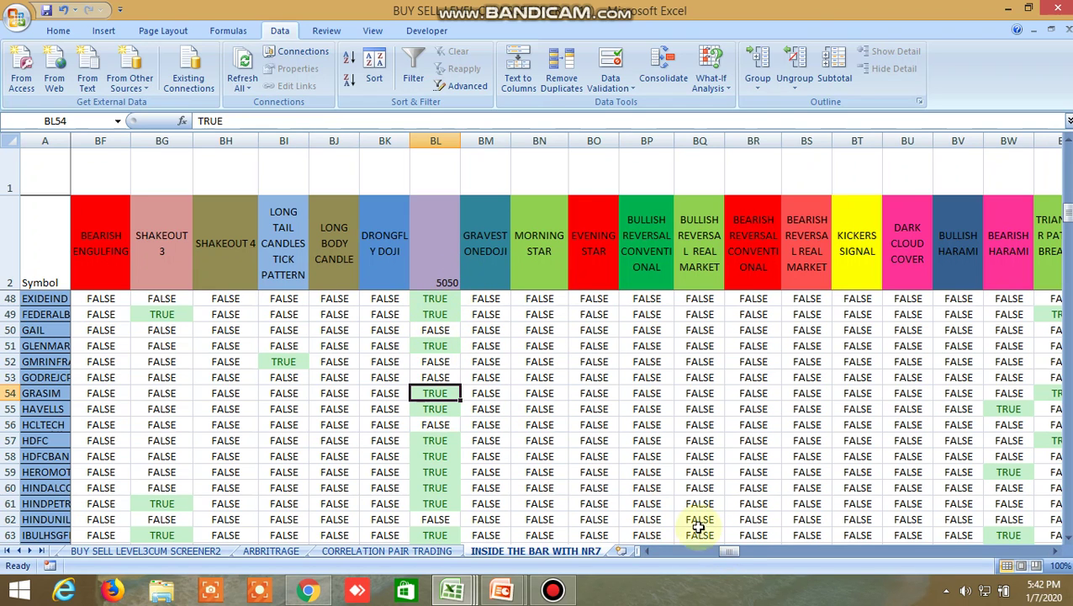
pyautogui.moveTo(729, 547)
pyautogui.mouseDown()
pyautogui.moveTo(716, 546)
pyautogui.moveTo(730, 543)
pyautogui.mouseUp()
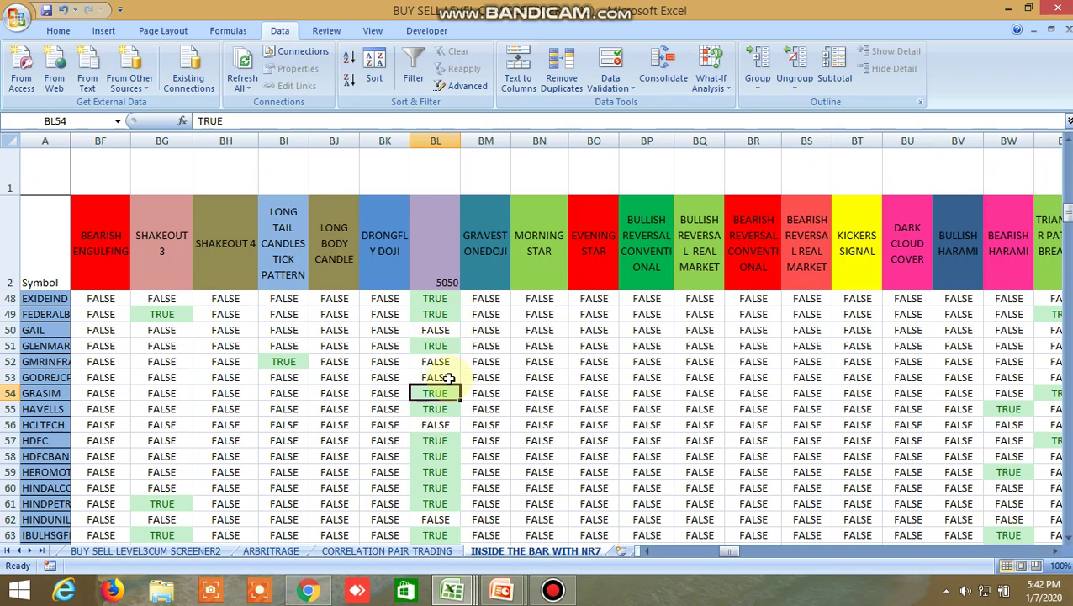
# Check the running screen recording in Bandicam and minimise its window
pyautogui.click(553, 591)
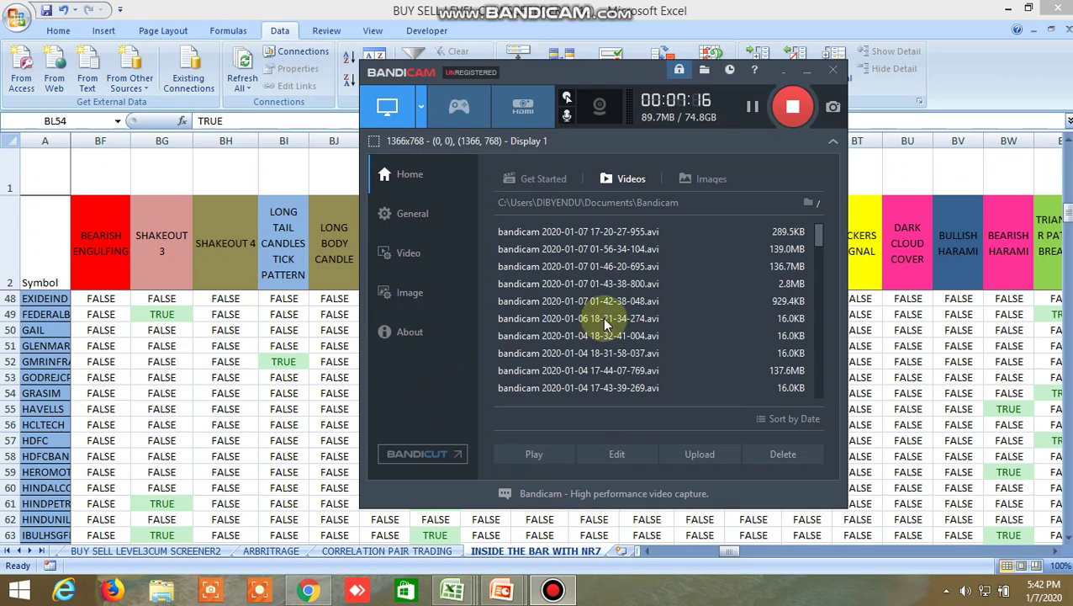
pyautogui.click(804, 76)
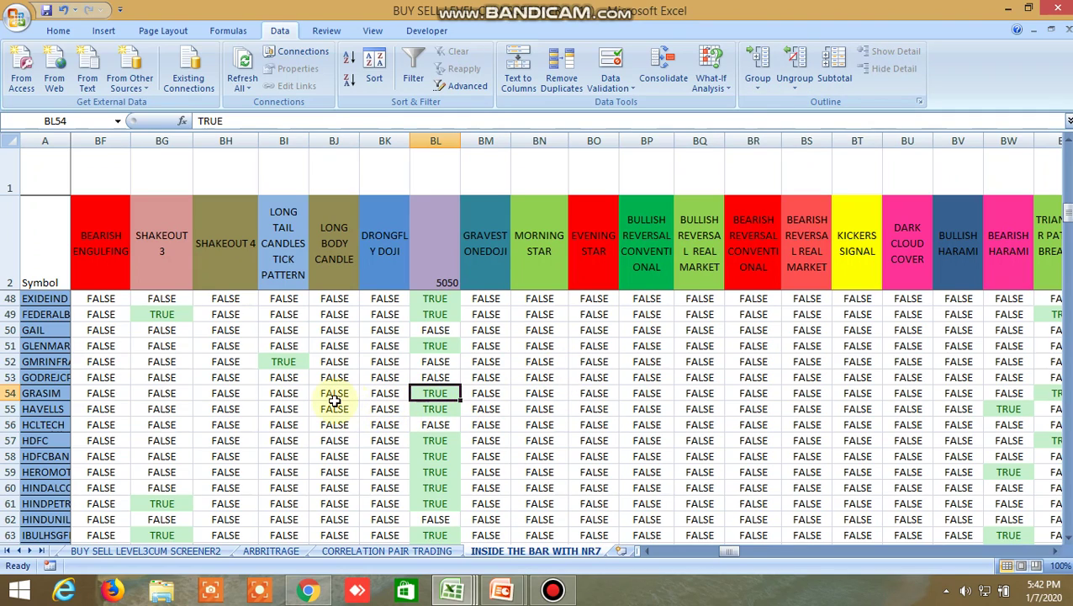
# Review the current-day and DAY 1 price columns of the stocks, glancing at the INFY chart in Kite
pyautogui.moveTo(725, 552); pyautogui.dragTo(643, 555)
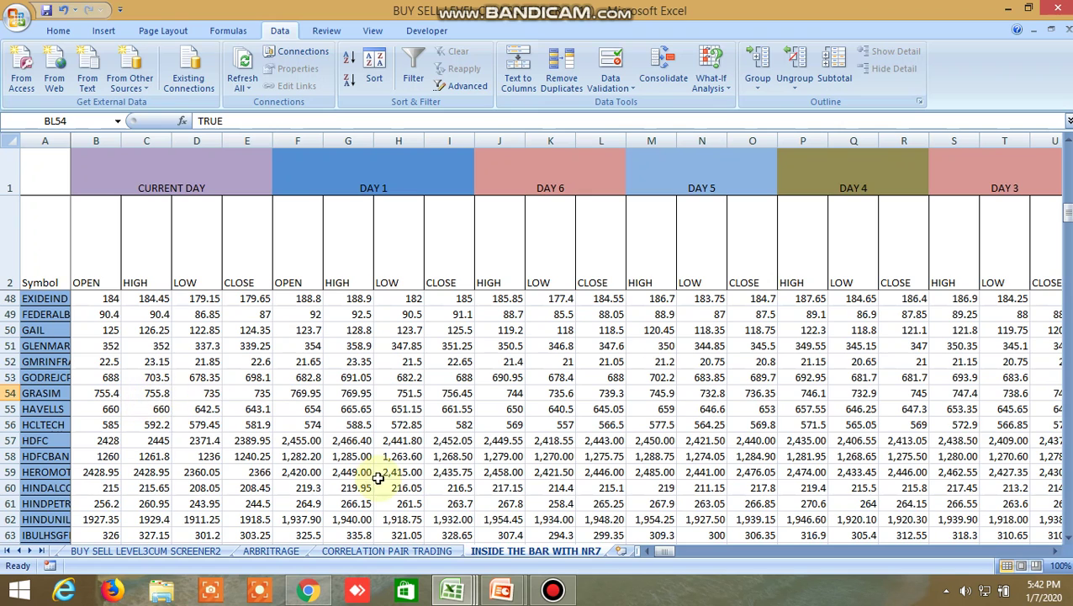
pyautogui.click(307, 591)
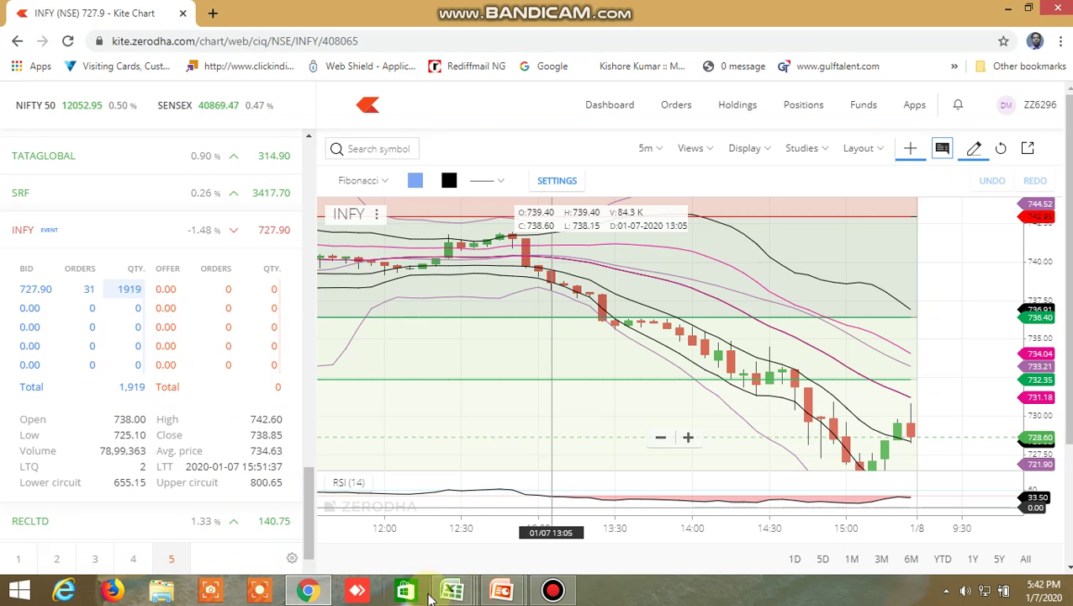
pyautogui.moveTo(453, 589)
pyautogui.click(539, 511)
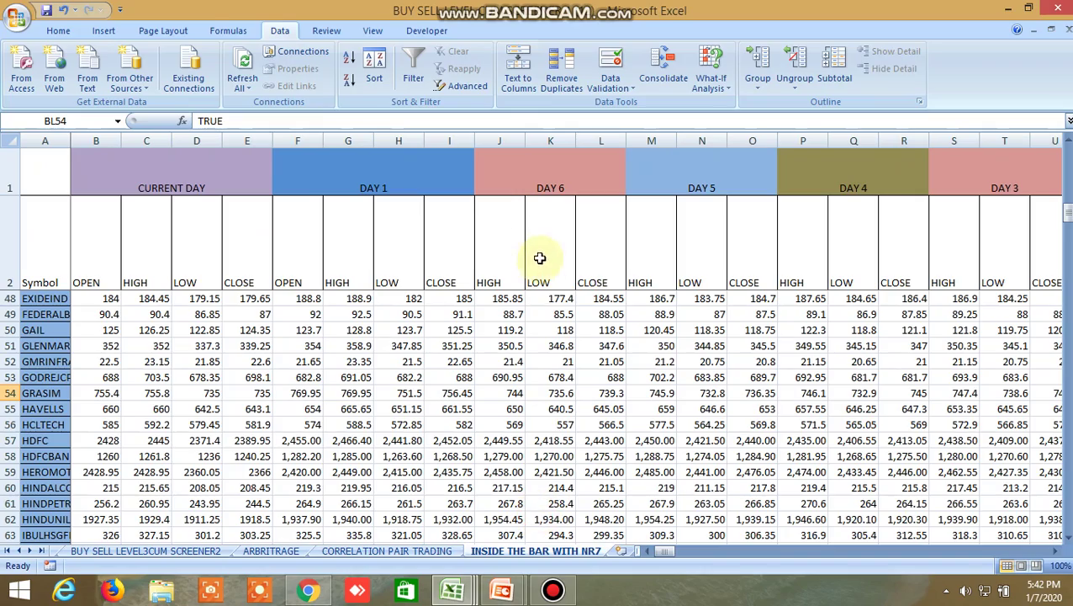
# Look through the candlestick and breakout pattern columns, selecting INFY's DARK CLOUD COVER result in cell BU72
pyautogui.moveTo(662, 550); pyautogui.dragTo(738, 547)
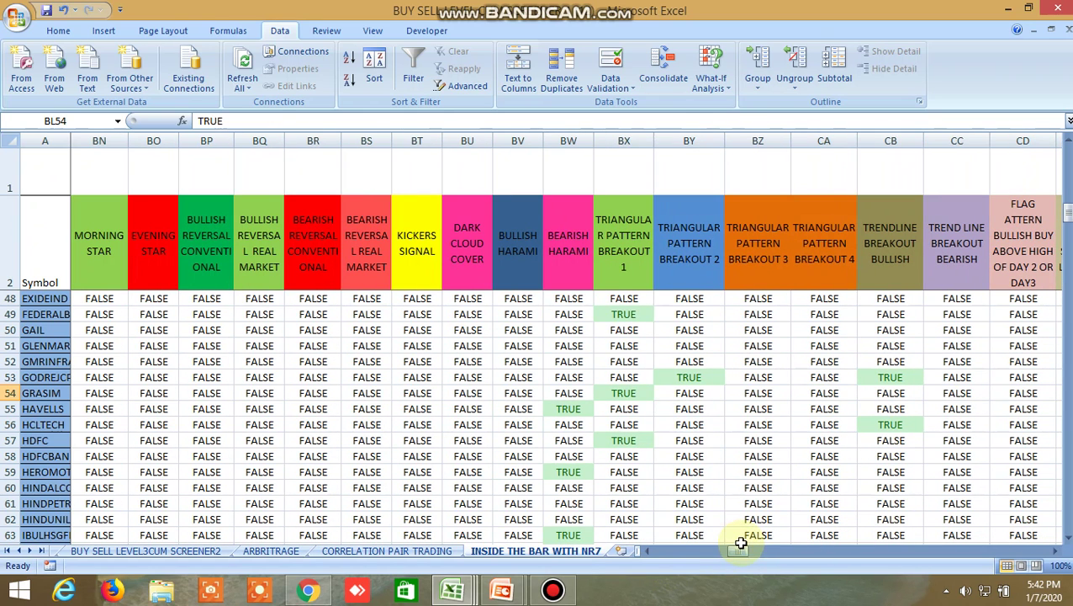
pyautogui.scroll(1, 492, 326)
pyautogui.scroll(14, 492, 327)
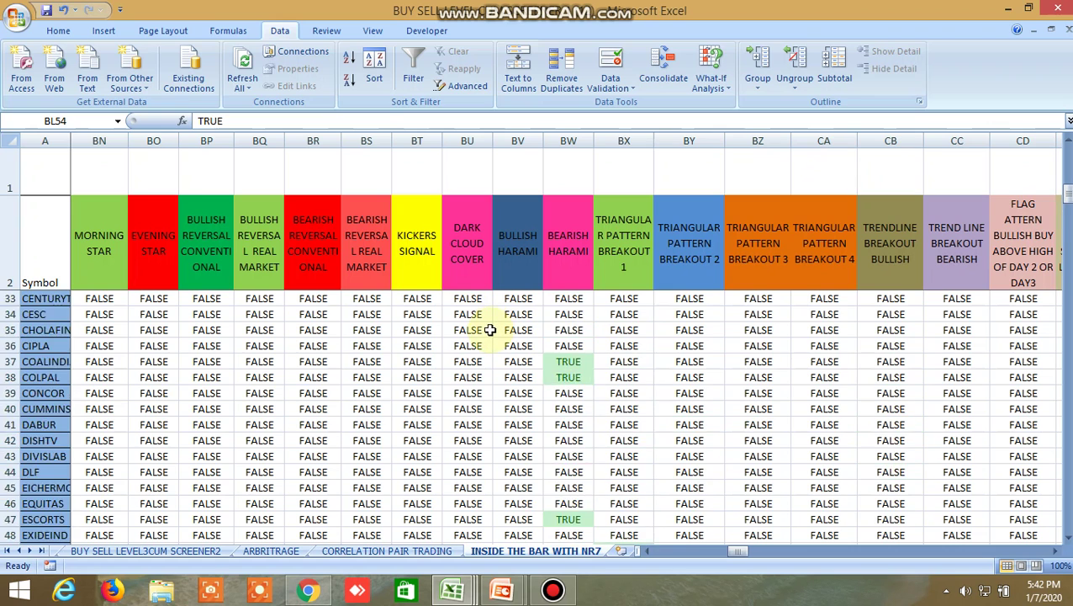
pyautogui.scroll(-5, 477, 331)
pyautogui.scroll(-15, 477, 331)
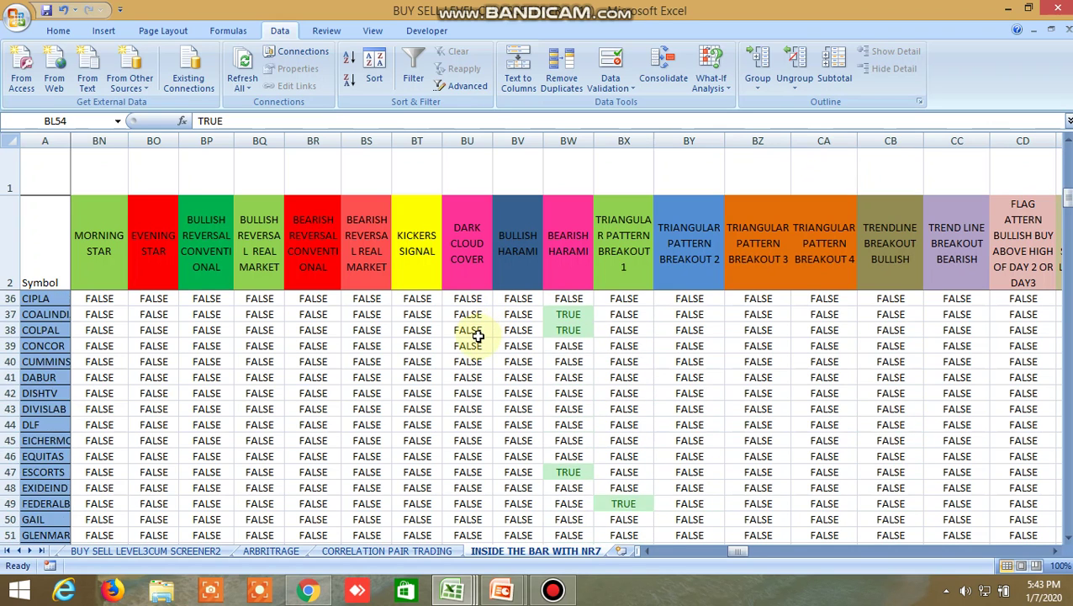
pyautogui.click(474, 440)
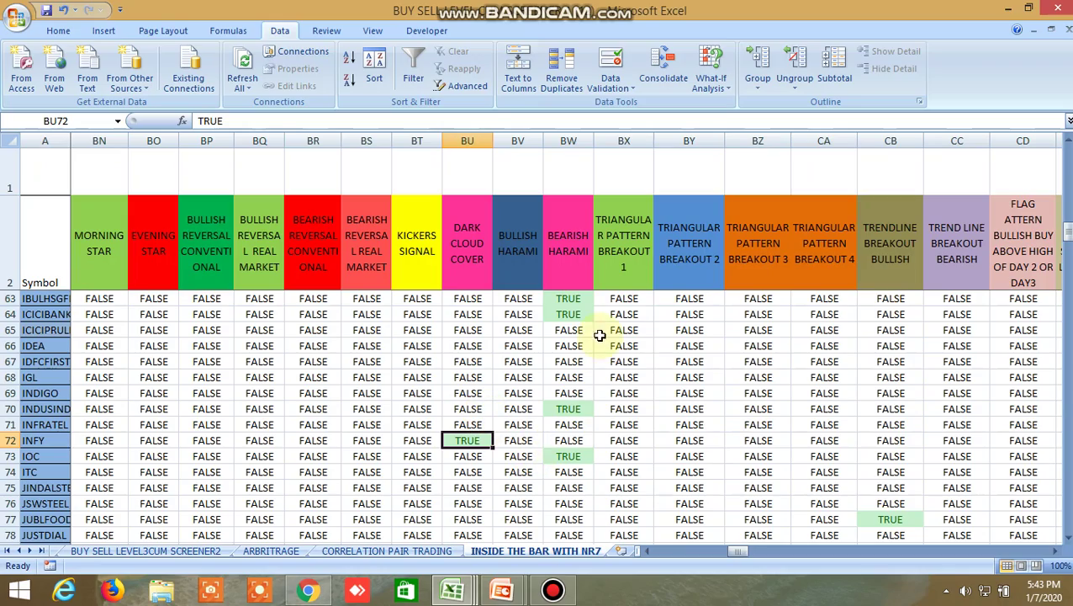
pyautogui.scroll(-4, 599, 336)
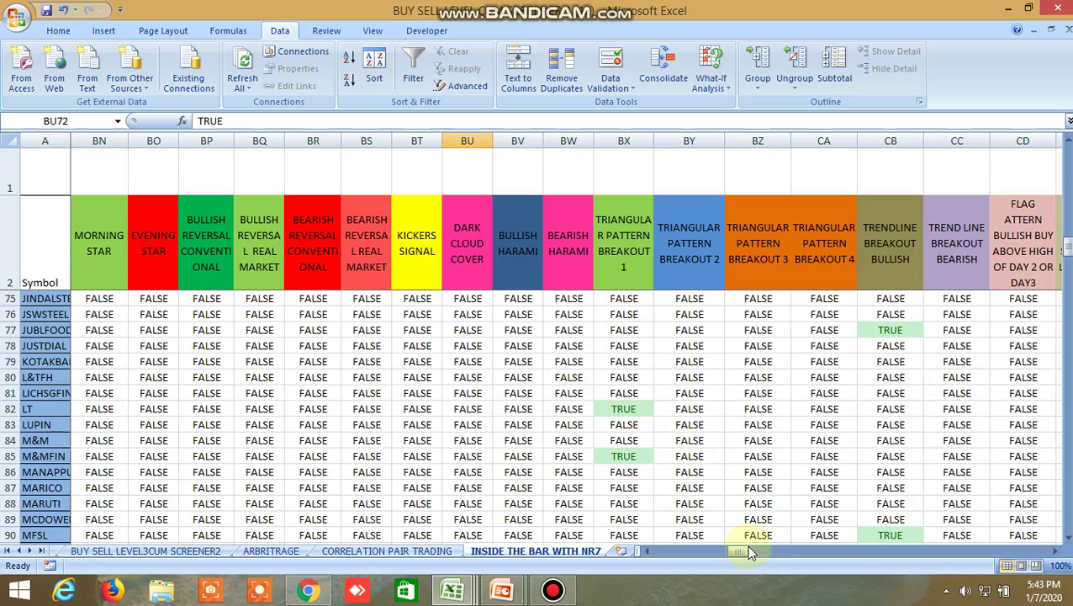
pyautogui.moveTo(745, 553)
pyautogui.mouseDown()
pyautogui.moveTo(901, 547)
pyautogui.moveTo(1022, 561)
pyautogui.moveTo(906, 549)
pyautogui.moveTo(732, 557)
pyautogui.mouseUp()
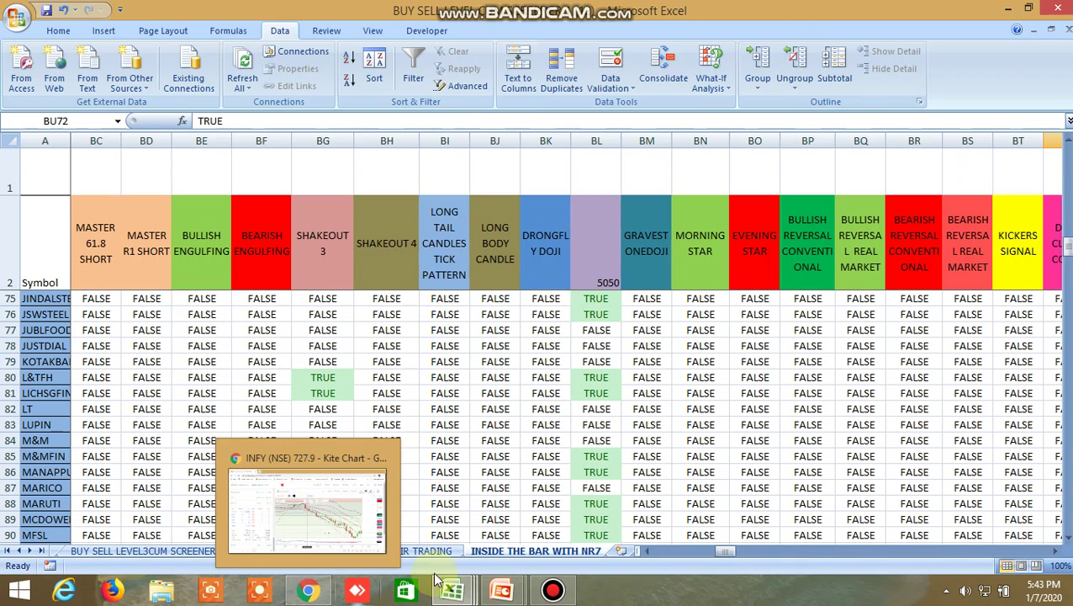
# Switch to Kite and look through watchlist 2 for GRASIM
pyautogui.click(312, 591)
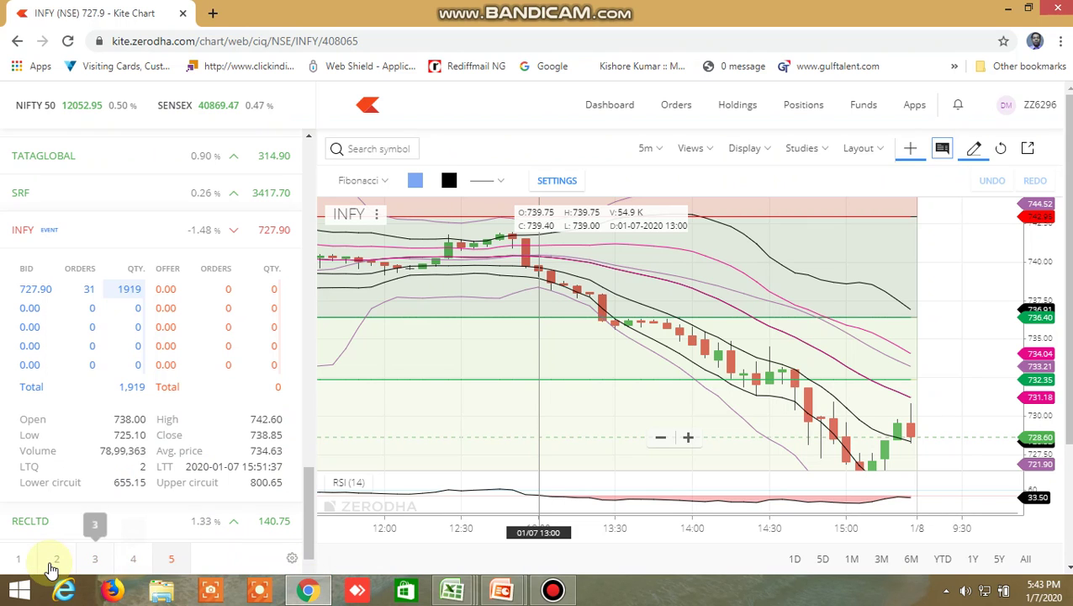
pyautogui.click(59, 562)
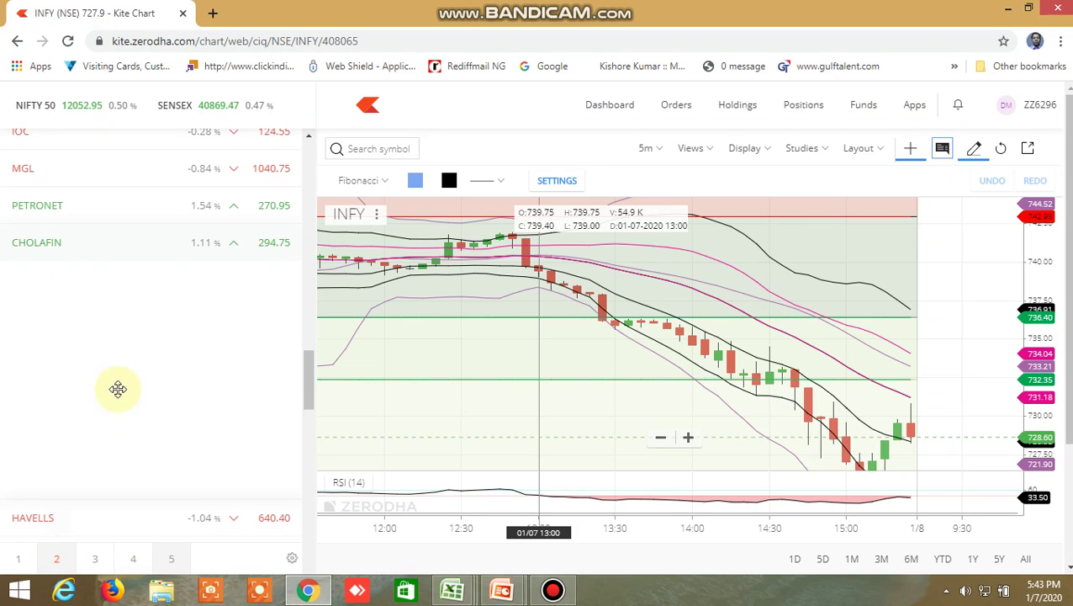
pyautogui.click(114, 313)
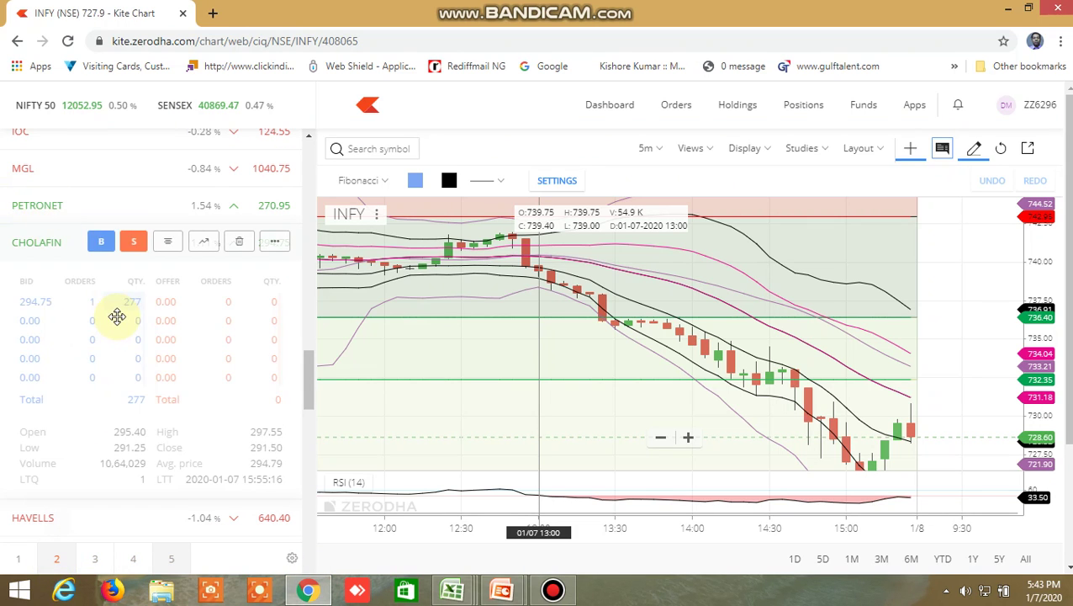
pyautogui.scroll(5, 120, 269)
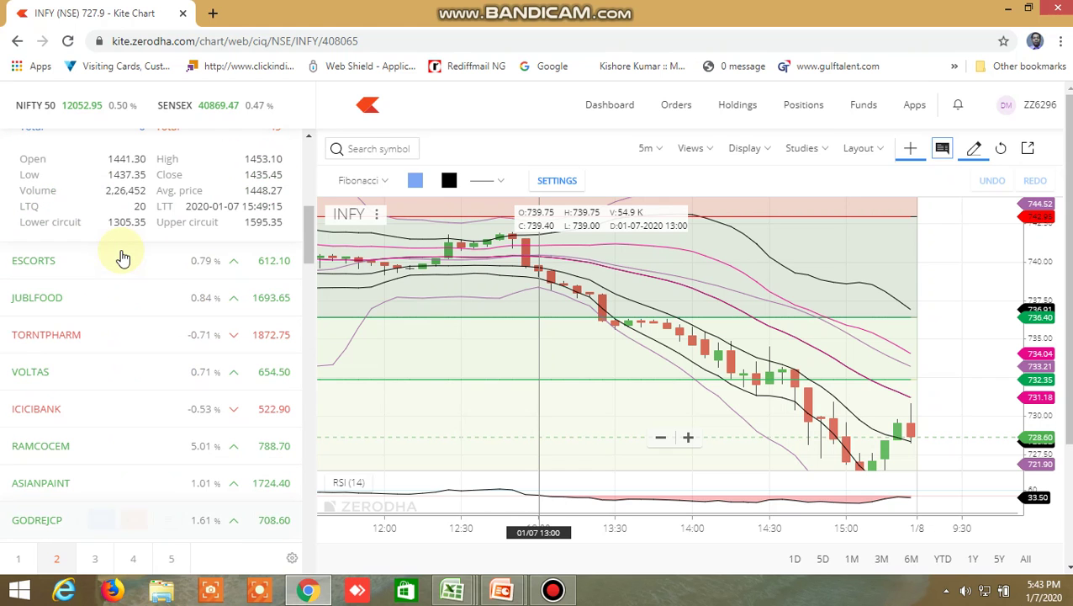
pyautogui.scroll(5, 126, 244)
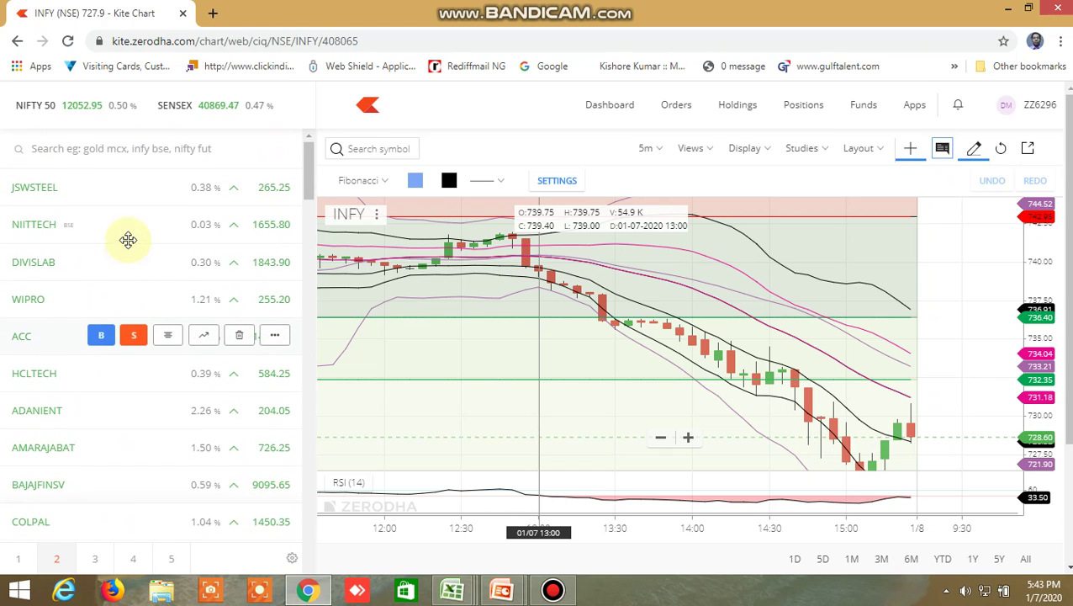
# Search the marketwatch for GRASIM and bring its market depth and day's prices into view
pyautogui.click(88, 152)
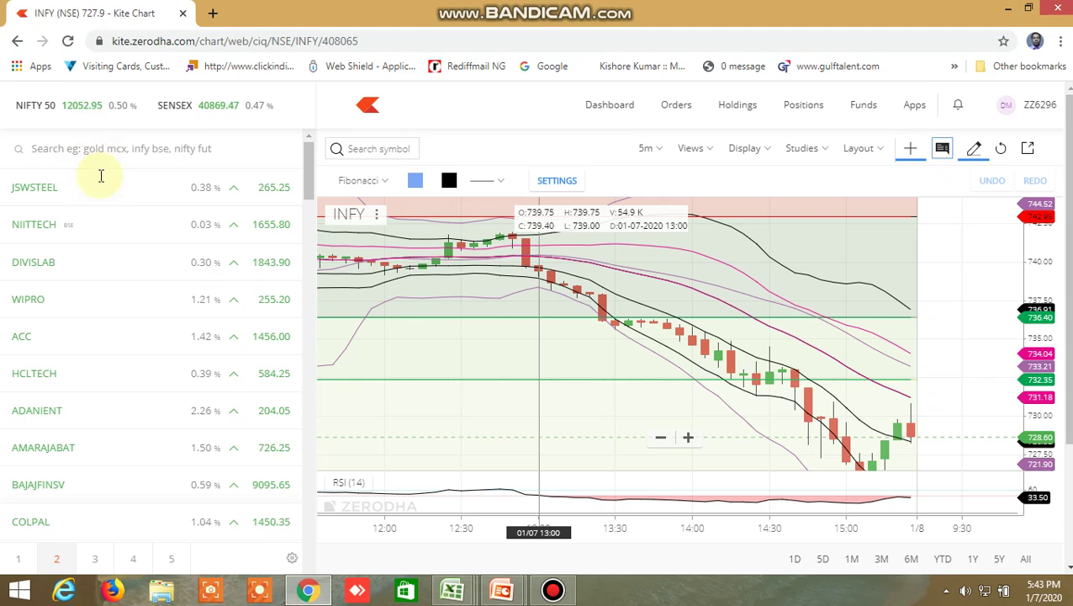
pyautogui.write('grasim')
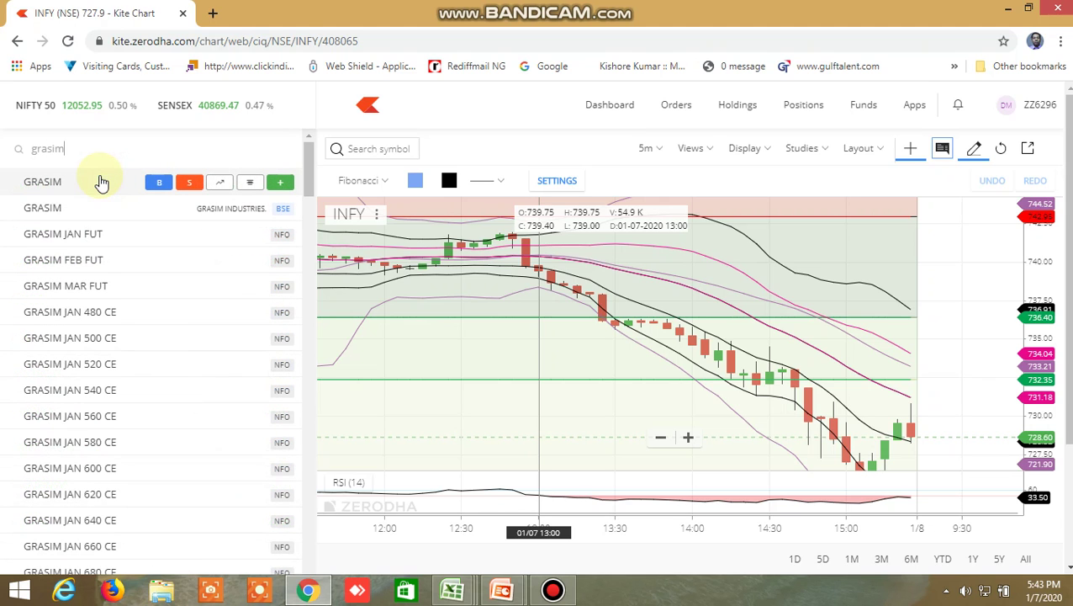
pyautogui.click(46, 186)
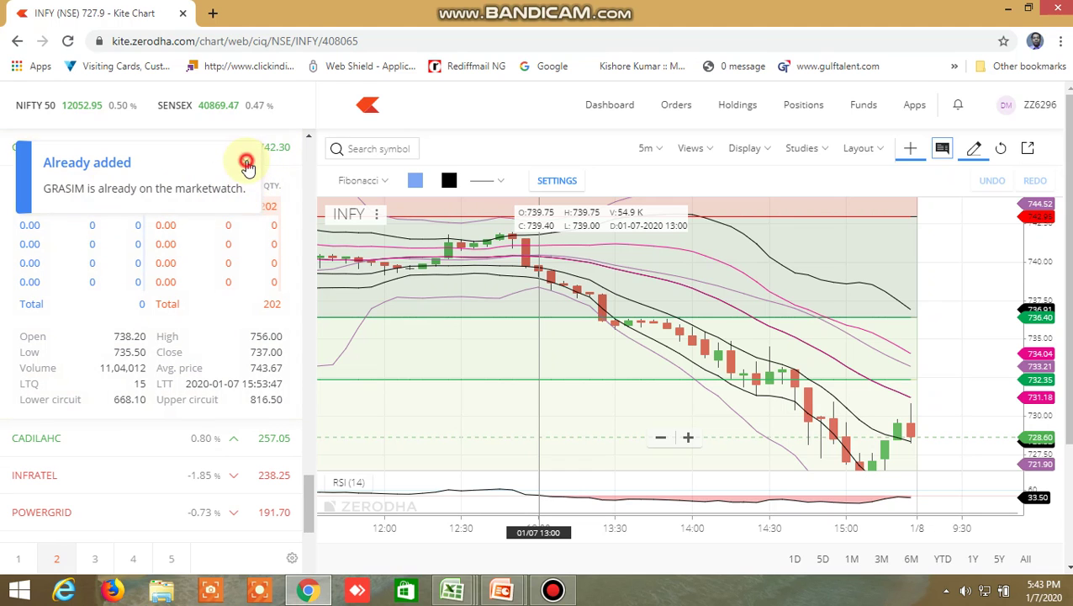
pyautogui.moveTo(307, 484)
pyautogui.mouseDown()
pyautogui.moveTo(308, 471)
pyautogui.moveTo(310, 482)
pyautogui.mouseUp()
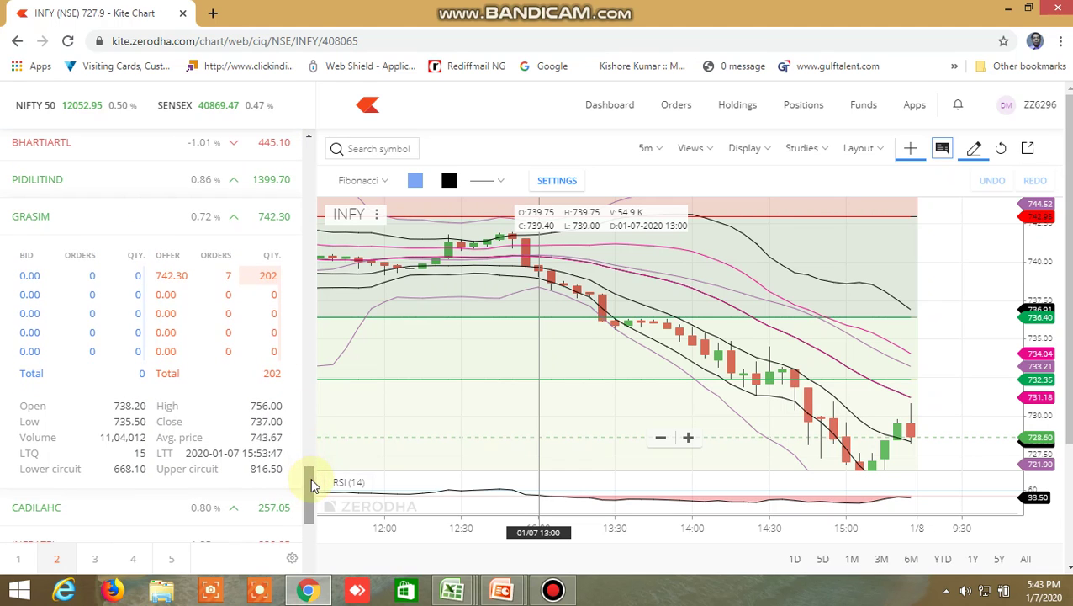
# Open GRASIM's chart and examine its 5-minute candles from the morning of 7 January
pyautogui.moveTo(234, 282)
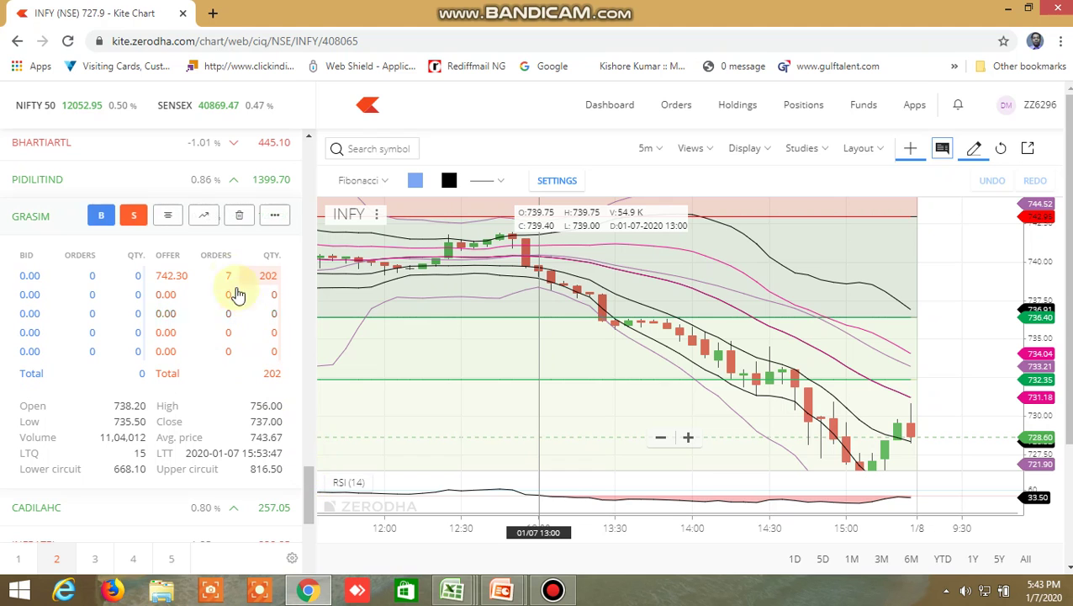
pyautogui.click(202, 216)
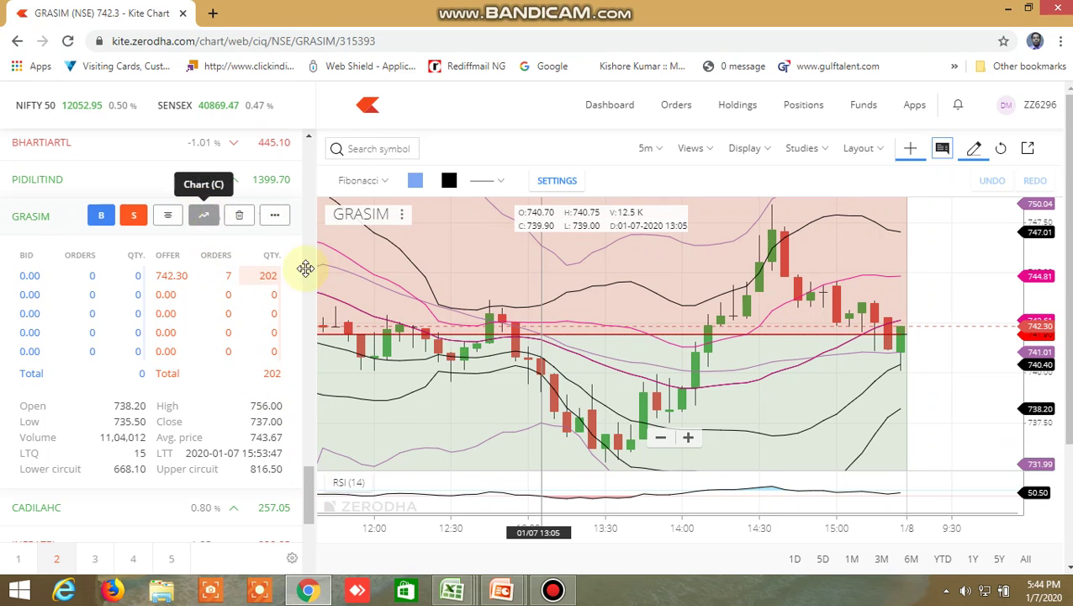
pyautogui.click(449, 305)
pyautogui.moveTo(535, 304); pyautogui.dragTo(878, 292)
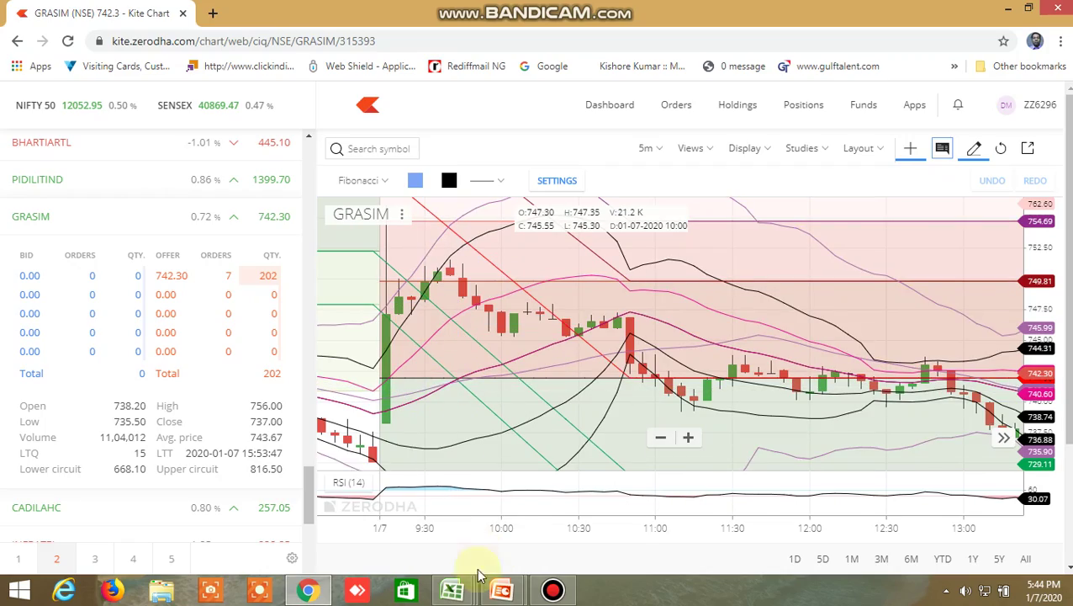
# Switch to Excel and select GRASIM's FIB BUY 7 DAYS and FIB SELL 7 DAYS levels in cells GC54 and GK54
pyautogui.click(458, 591)
pyautogui.click(543, 511)
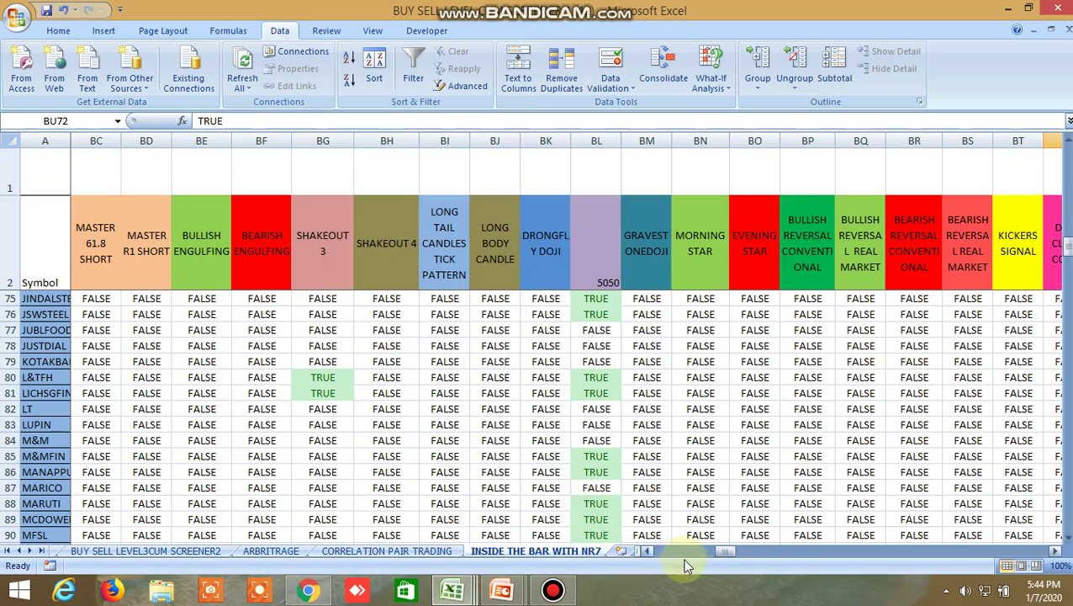
pyautogui.moveTo(731, 552); pyautogui.dragTo(870, 551)
pyautogui.scroll(14, 324, 456)
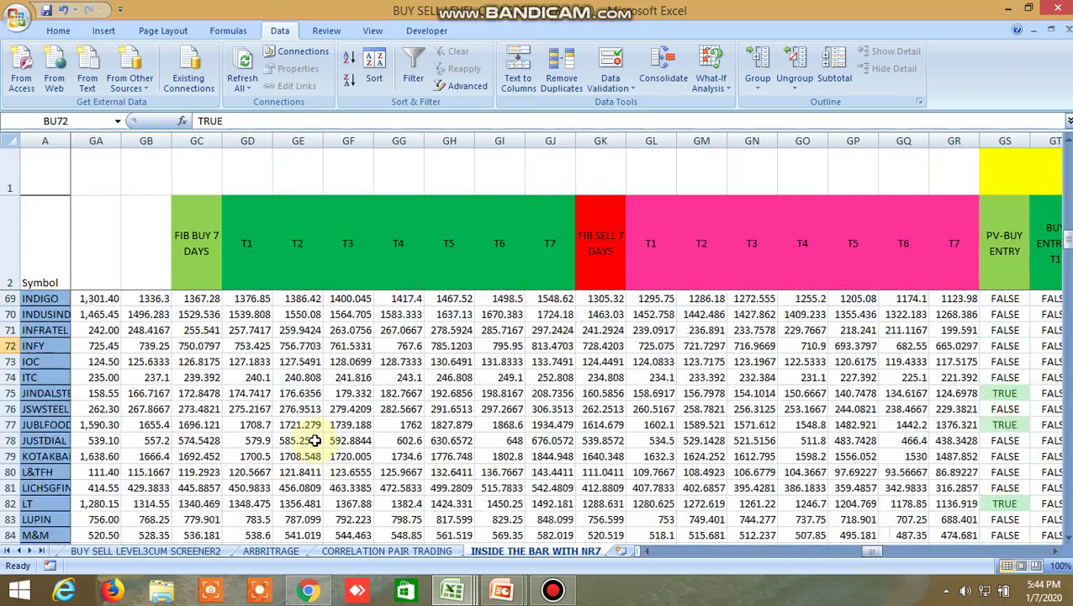
pyautogui.scroll(-3, 284, 417)
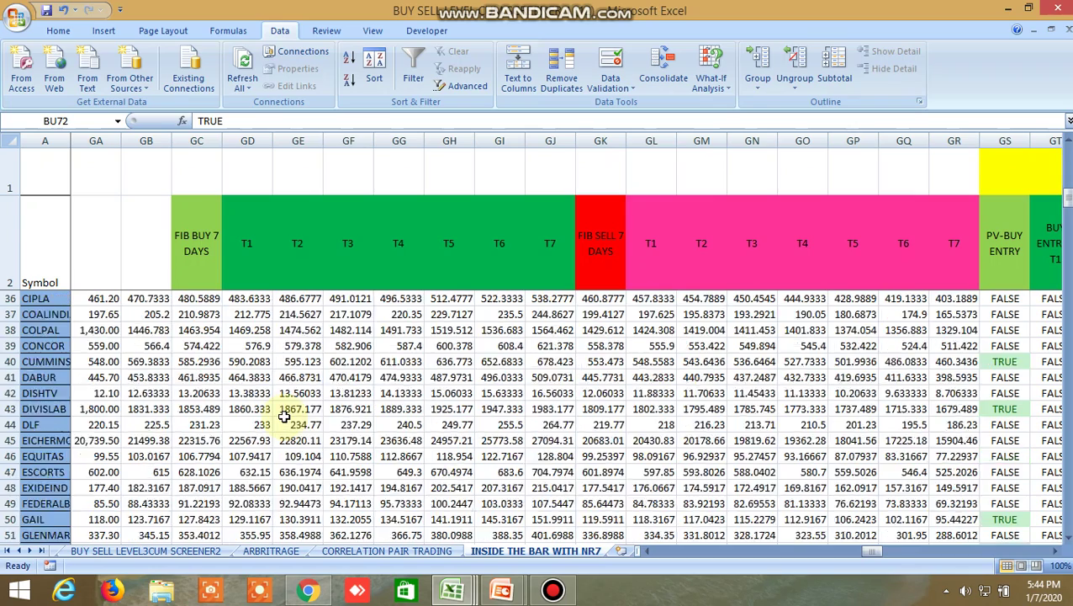
pyautogui.scroll(-1, 285, 417)
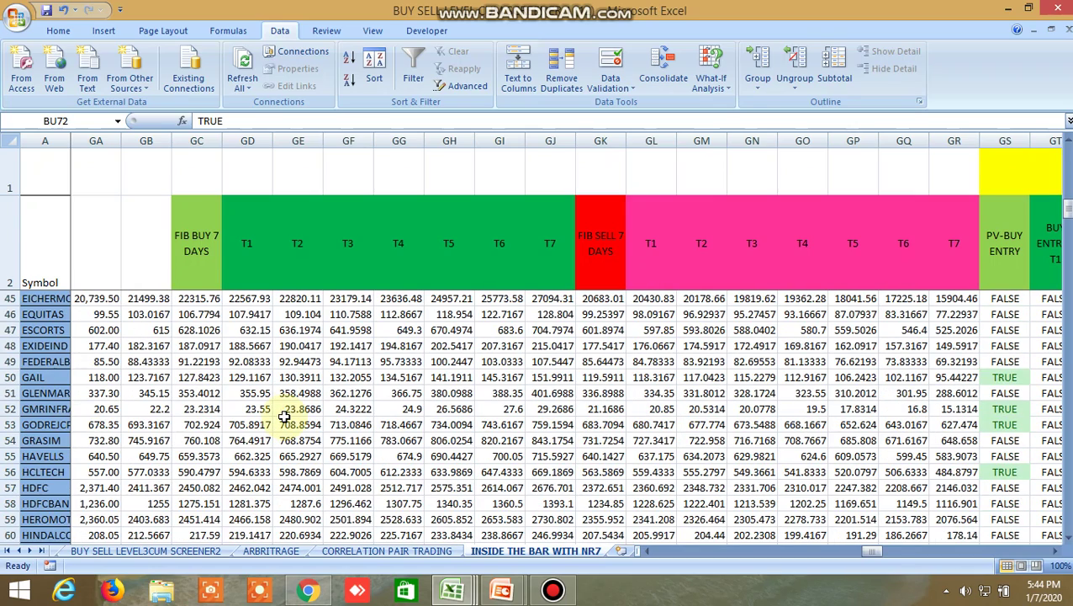
pyautogui.click(201, 440)
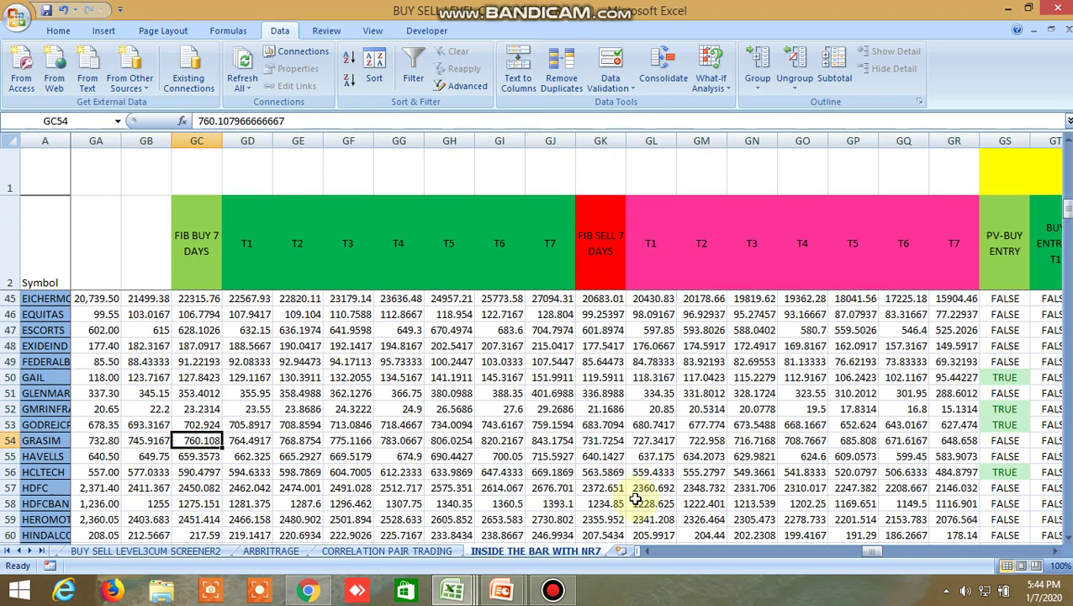
pyautogui.click(600, 440)
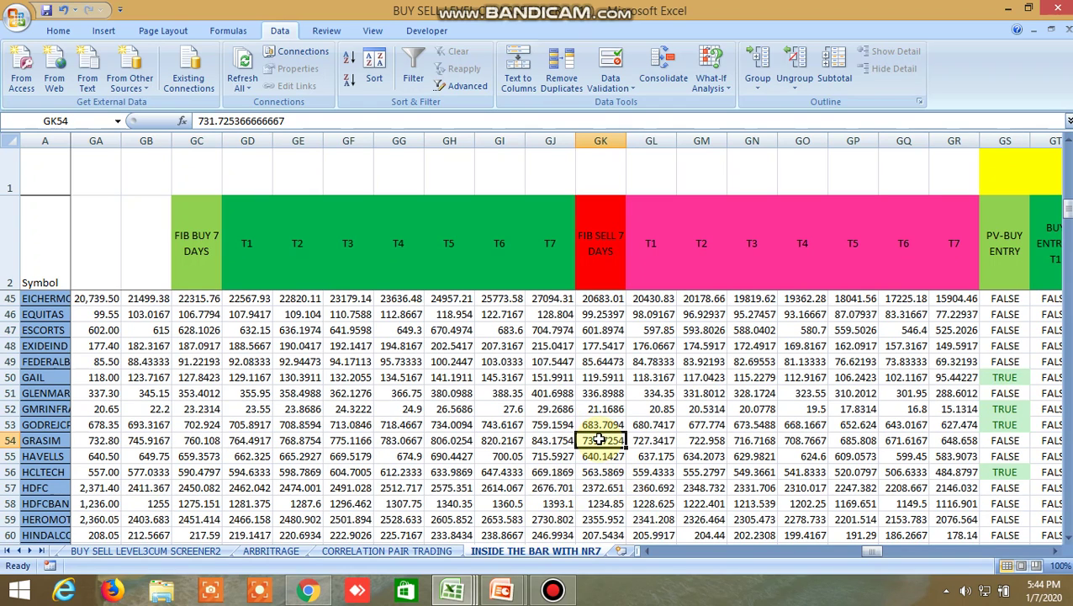
# Compare the 7-day levels with GRASIM's prices in Kite and select its values in cells JN54 and JO54, including FIB BUY 1 DAY
pyautogui.click(307, 589)
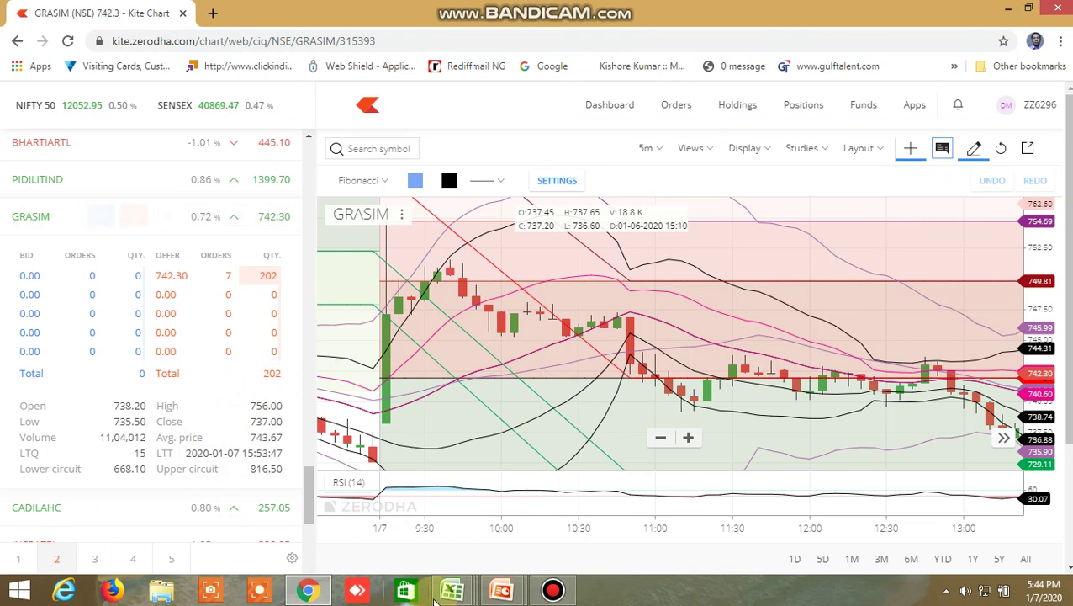
pyautogui.moveTo(451, 589)
pyautogui.click(578, 505)
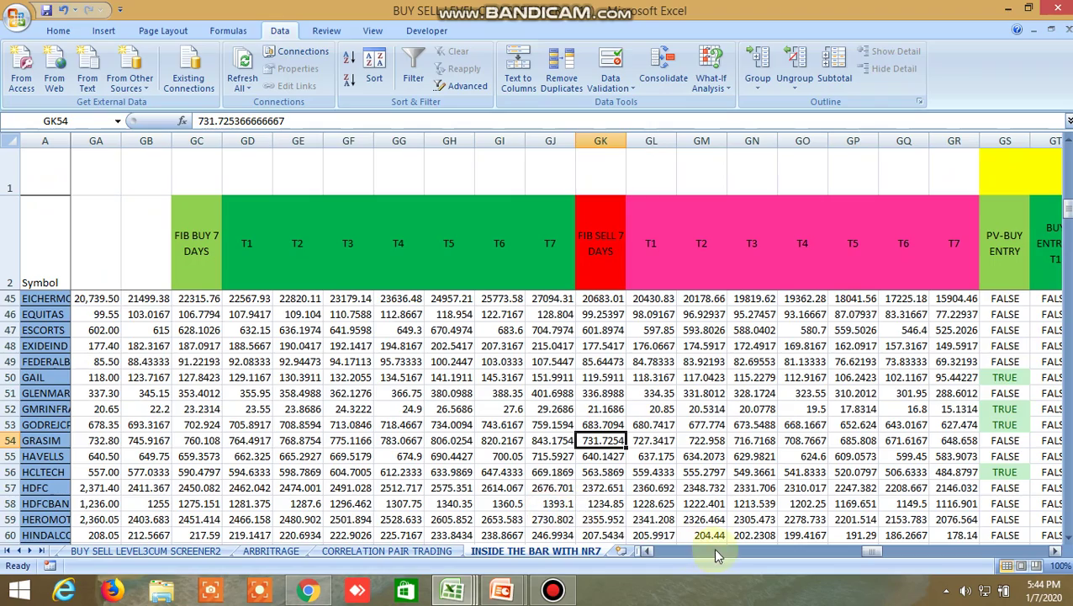
pyautogui.moveTo(875, 557); pyautogui.dragTo(973, 543)
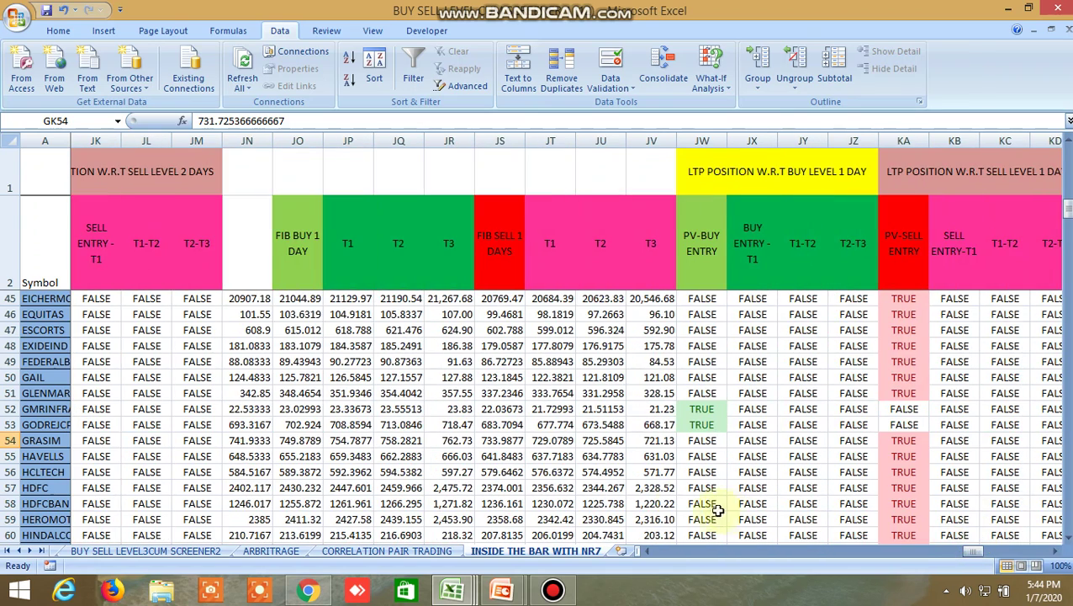
pyautogui.click(262, 442)
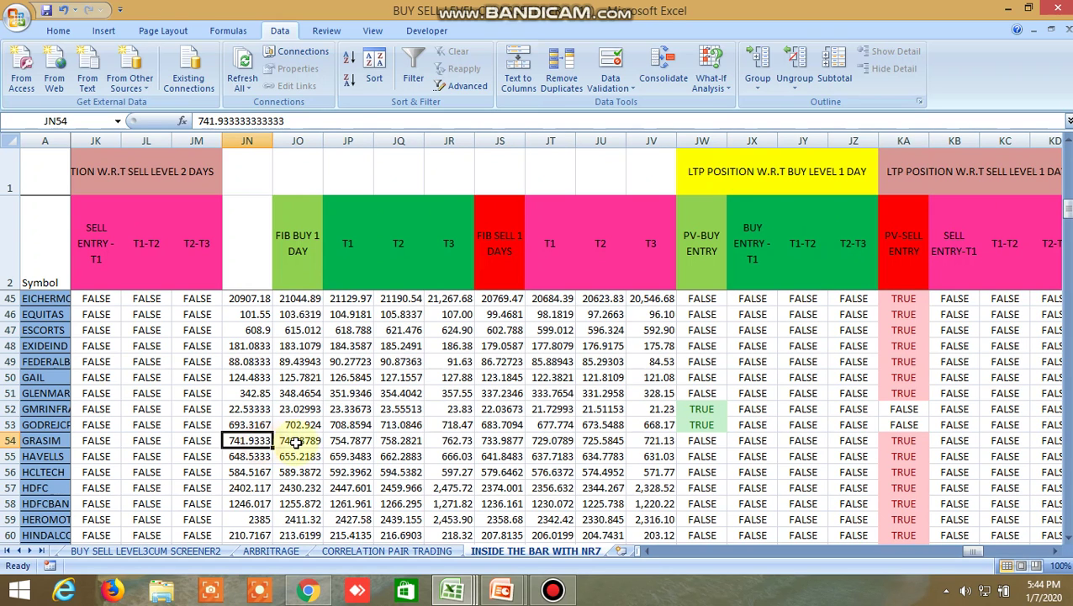
pyautogui.click(290, 439)
# Compare GRASIM's FIB BUY 1 DAY level with its prices in Kite and select its FIB SELL 1 DAYS level in cell JS54
pyautogui.click(309, 591)
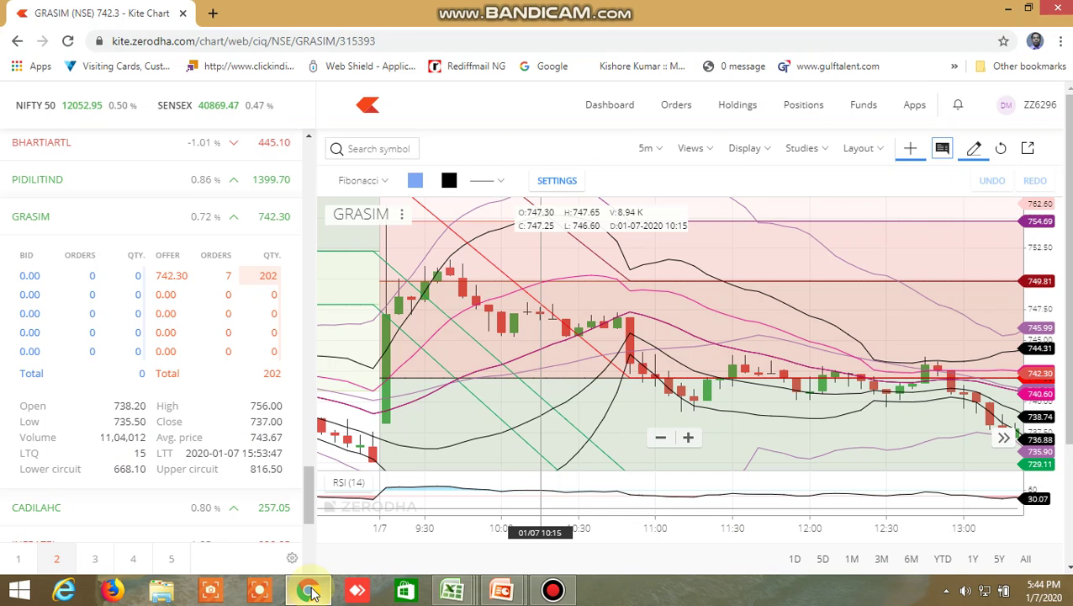
pyautogui.moveTo(451, 590)
pyautogui.click(558, 513)
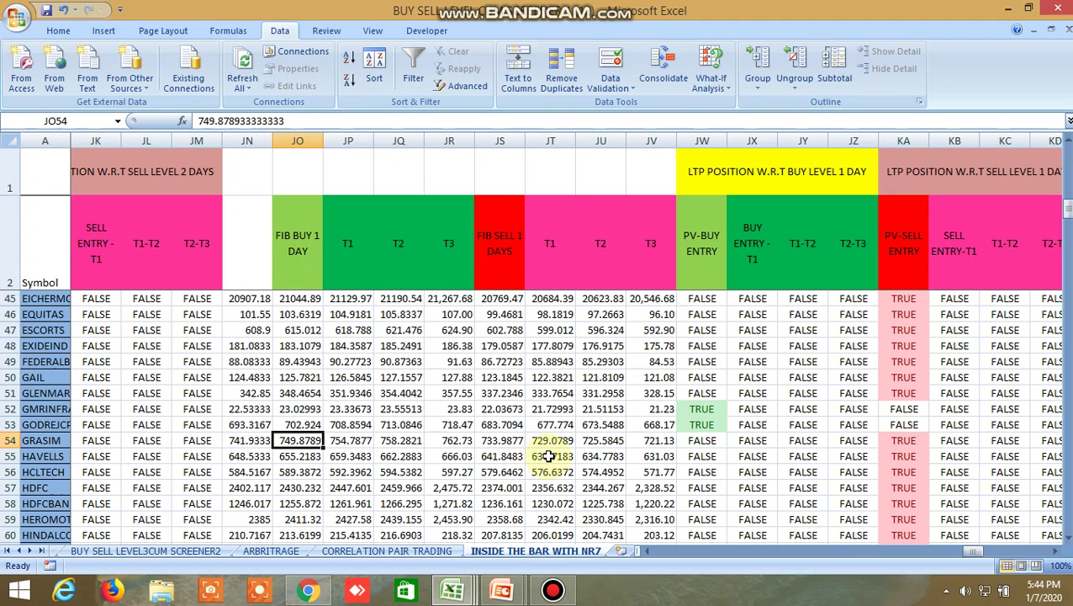
pyautogui.click(502, 439)
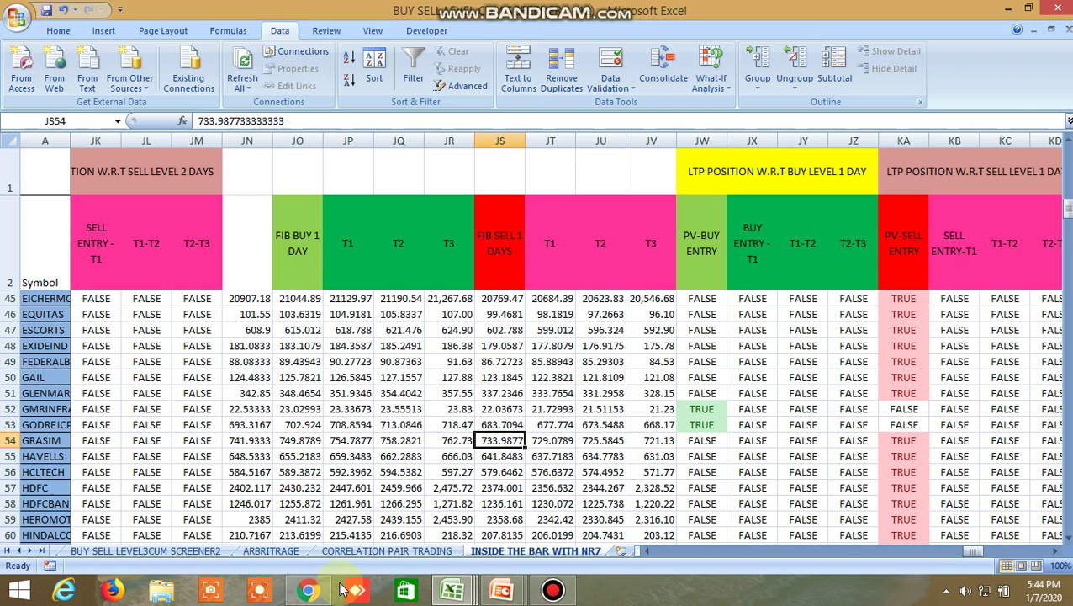
# Switch to Kite and examine GRASIM's day prices and its candles through the close of 7 January
pyautogui.click(310, 591)
pyautogui.moveTo(191, 419)
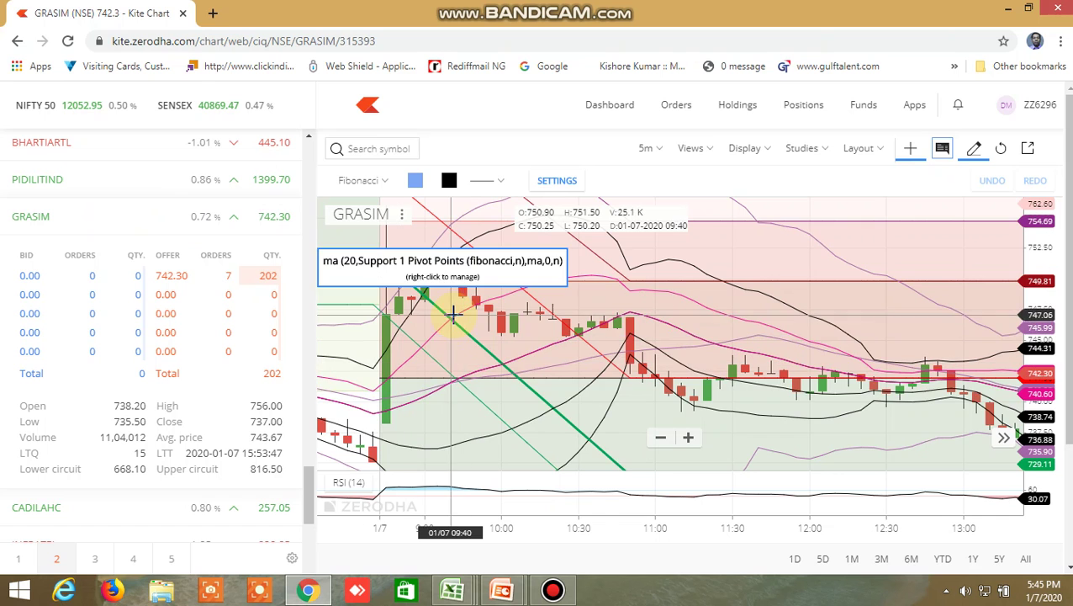
pyautogui.moveTo(702, 383); pyautogui.dragTo(465, 360)
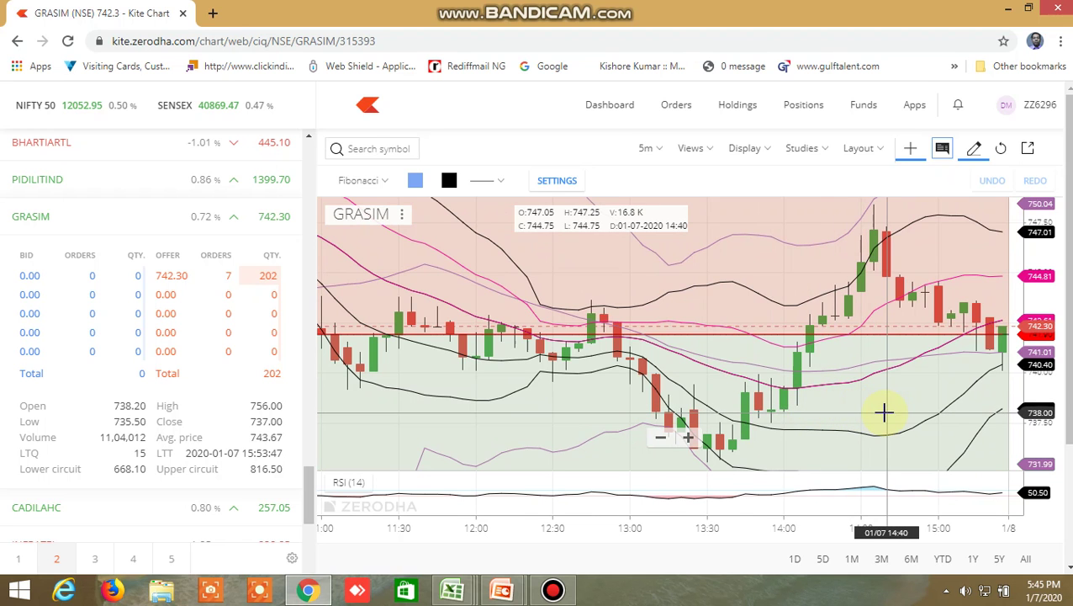
pyautogui.moveTo(874, 412); pyautogui.dragTo(731, 383)
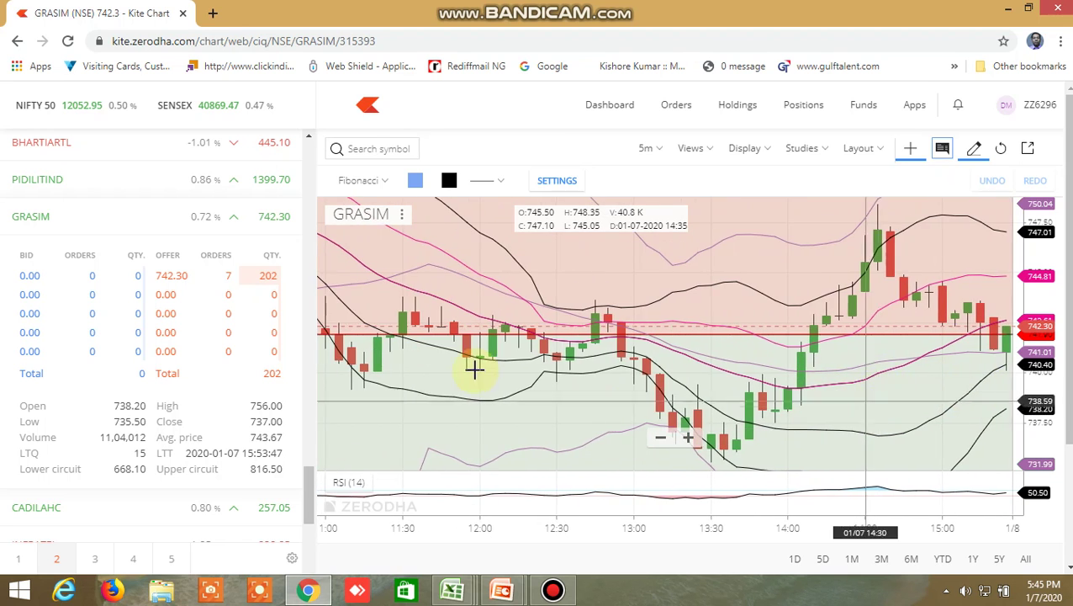